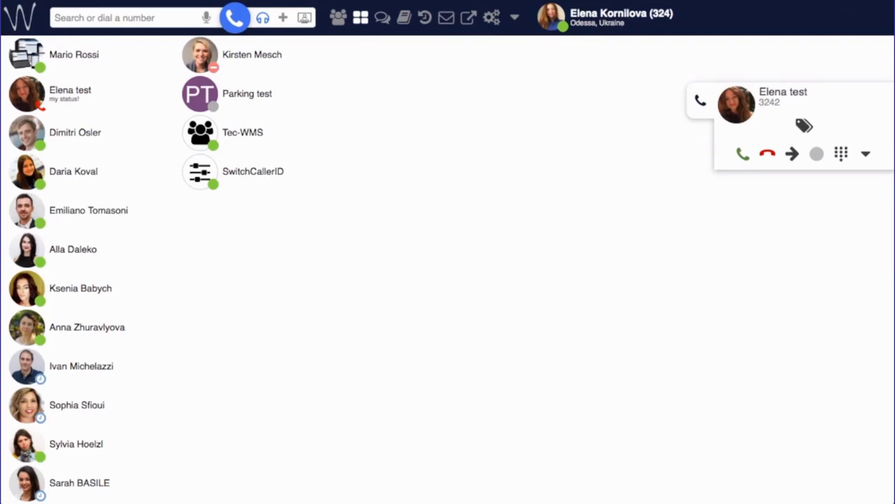
- Open the incoming call's transfer search, which offers destination search and Send to voicemail
left_click(792, 154)
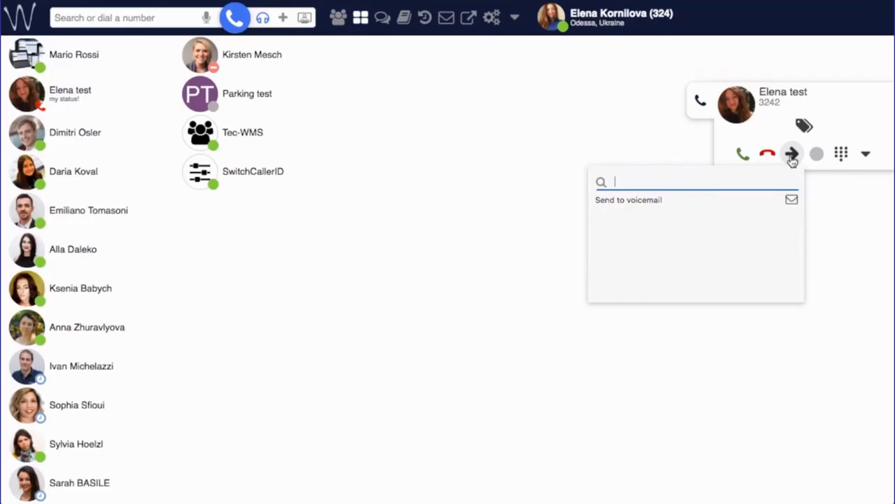
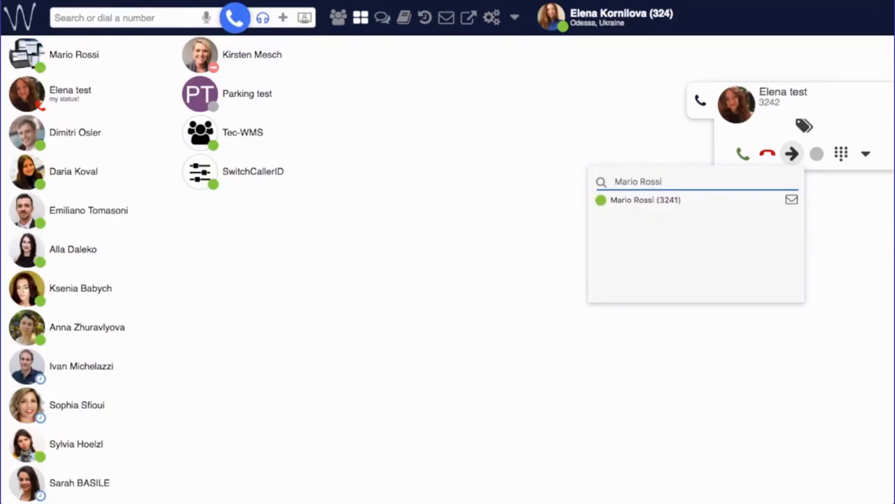
- Search for the colleague by name and transfer the ringing call to them unanswered
left_click(627, 202)
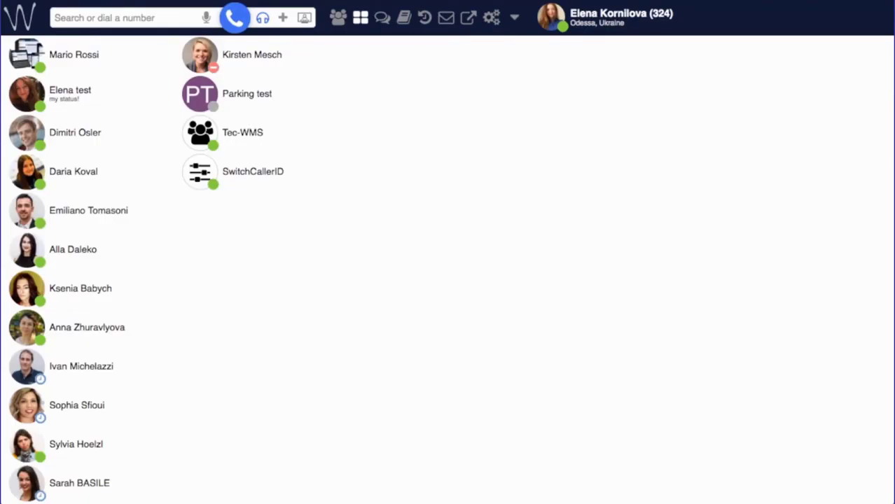
- Answer the incoming call, then search for the colleague by name to transfer it
left_click(742, 154)
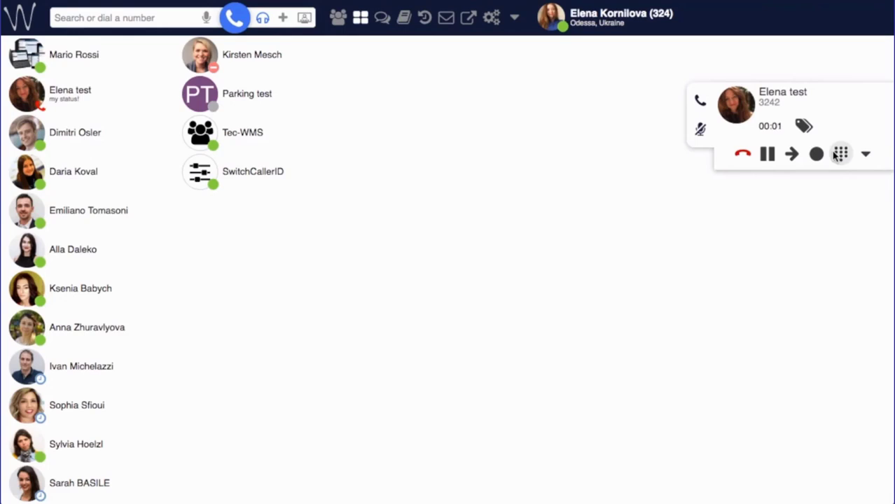
left_click(792, 154)
type("Mario Rossi")
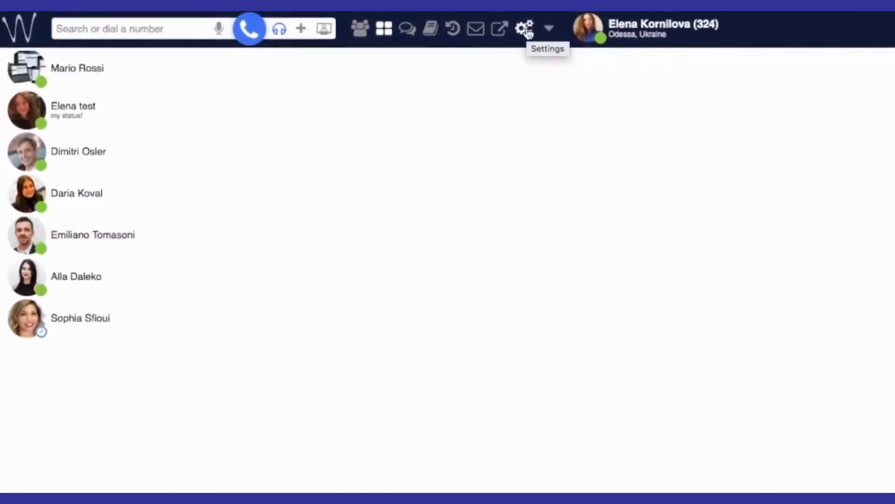
- Enable Direct Transfer on function key 4 in Function keys settings and save
left_click(526, 30)
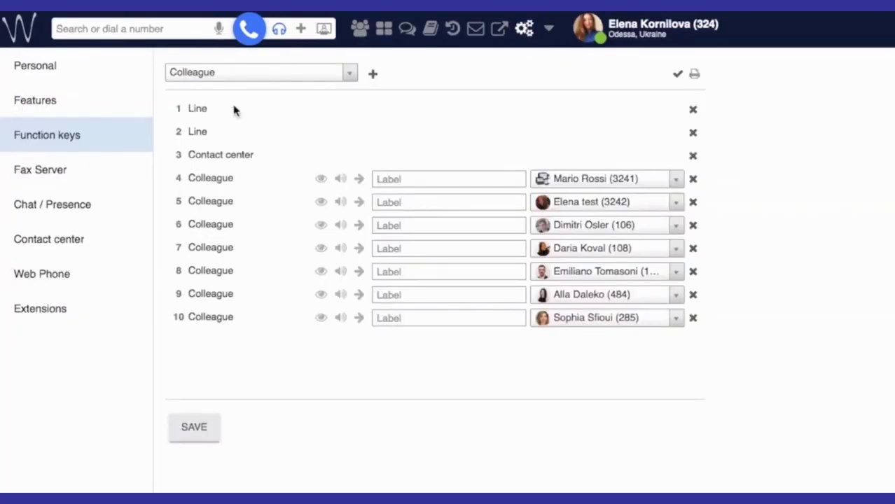
left_click(358, 178)
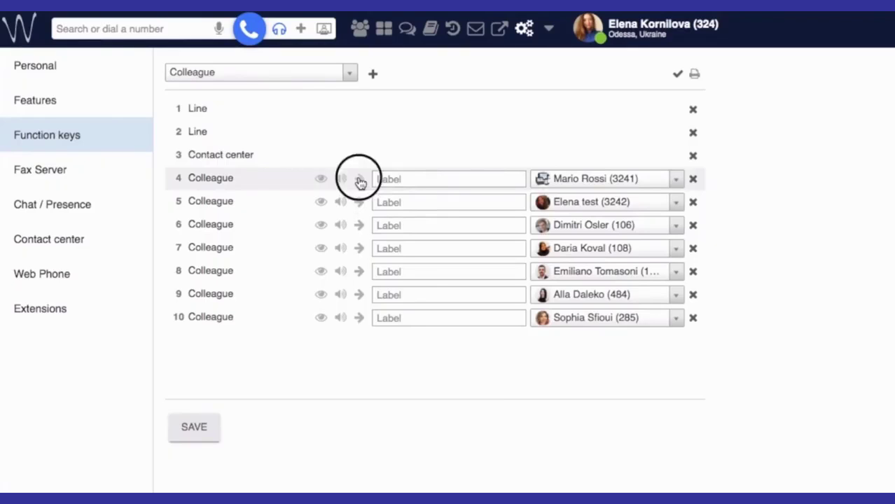
left_click(194, 428)
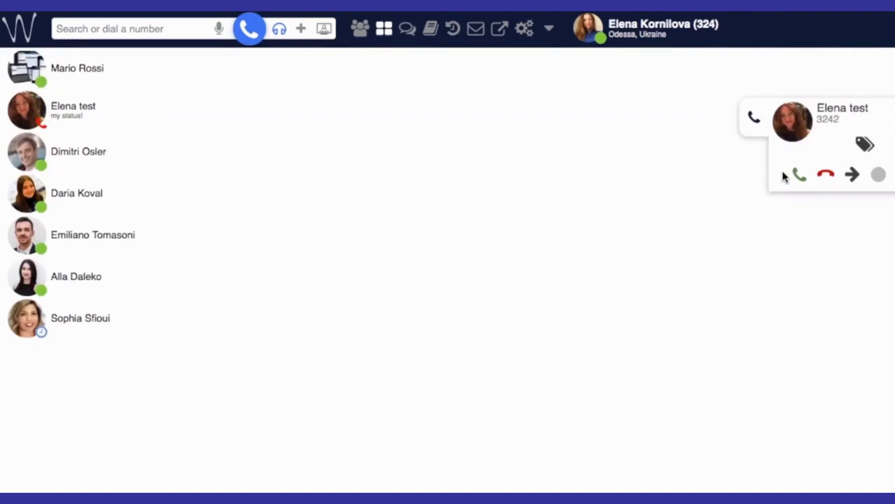
- Answer the call and drag the caller onto the first colleague's contact entry
left_click(797, 176)
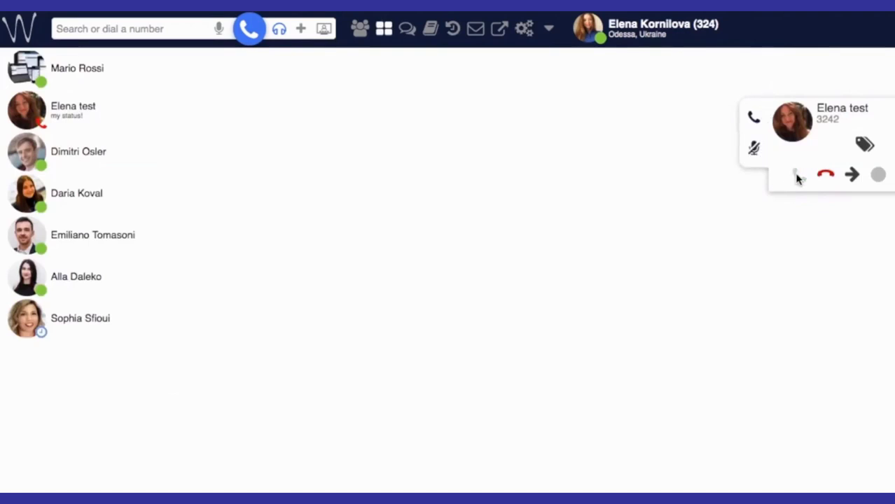
left_click_drag(813, 123, 97, 70)
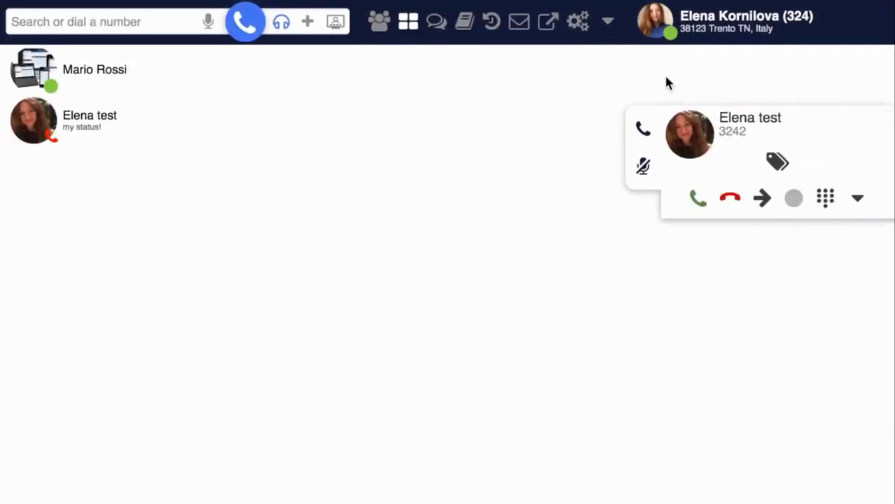
- Answer the call and escalate it into the Conf-324 conference from the call's dropdown
left_click(697, 200)
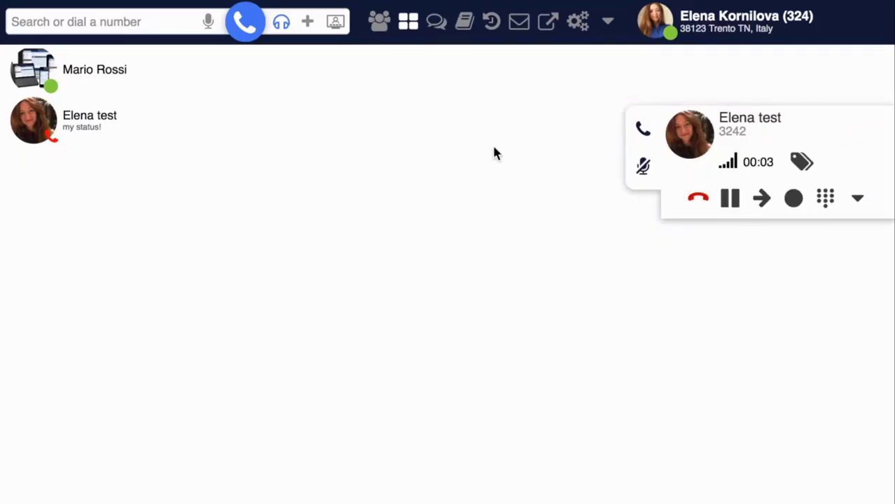
left_click(857, 199)
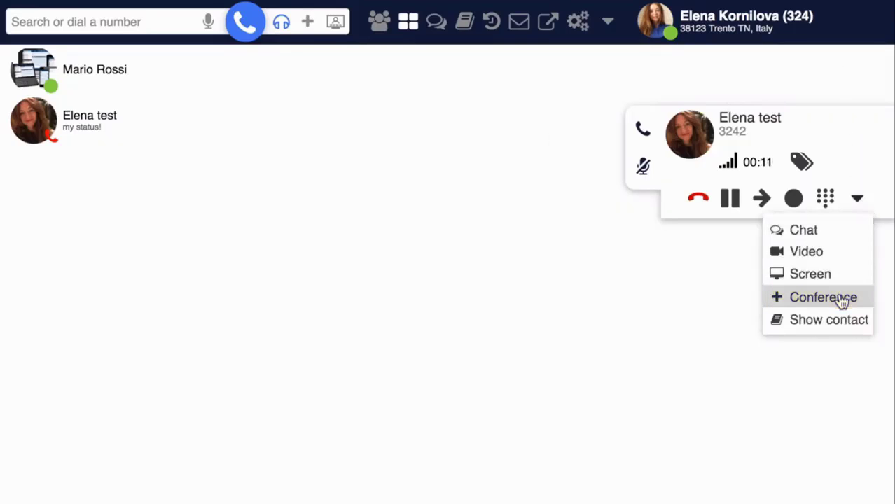
left_click(788, 298)
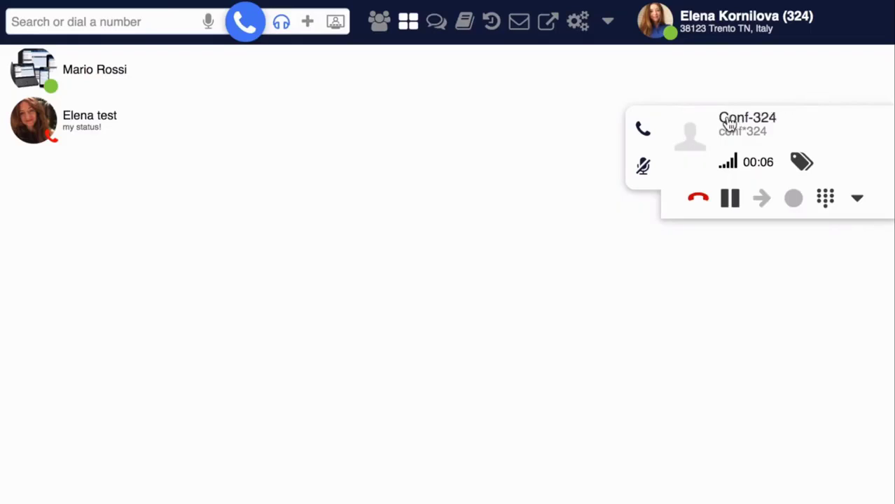
left_click(760, 121)
- Call the first colleague and merge that call into the Conf-324 conference
mouse_move(130, 85)
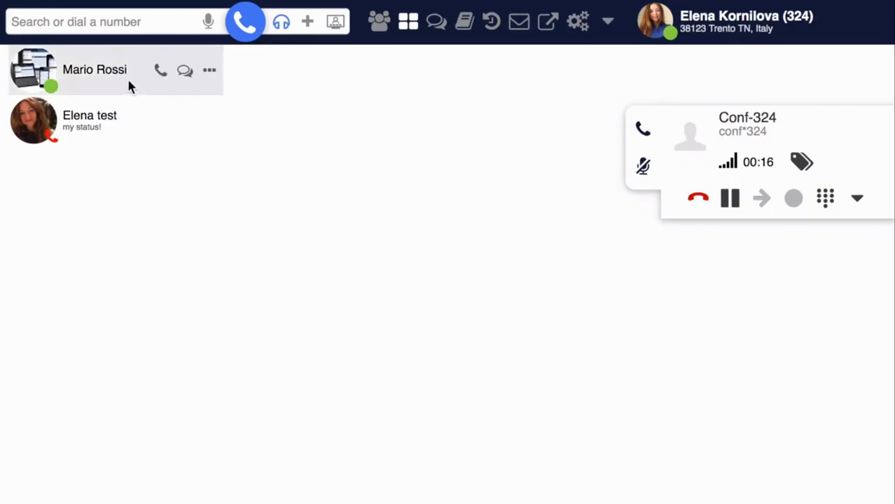
left_click(160, 73)
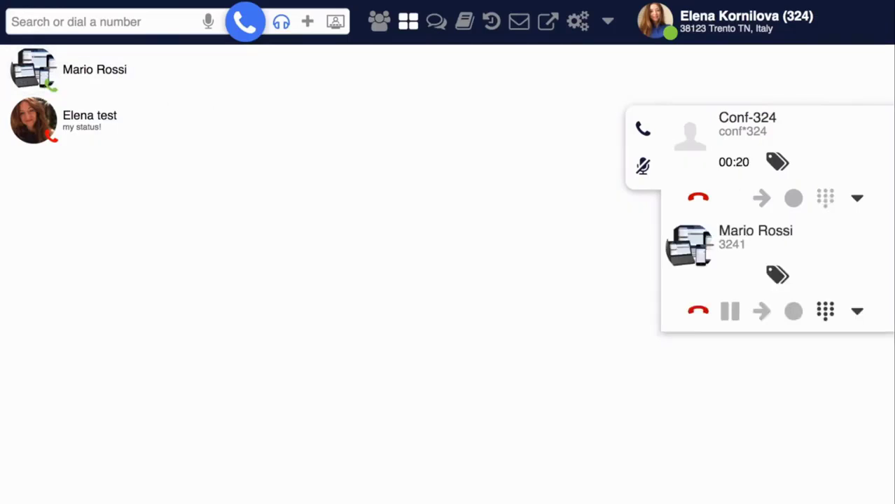
left_click(858, 313)
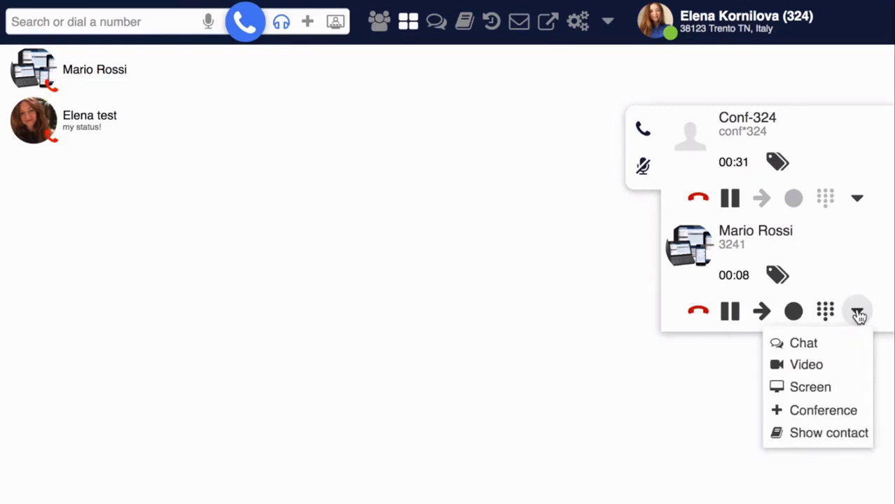
left_click(827, 412)
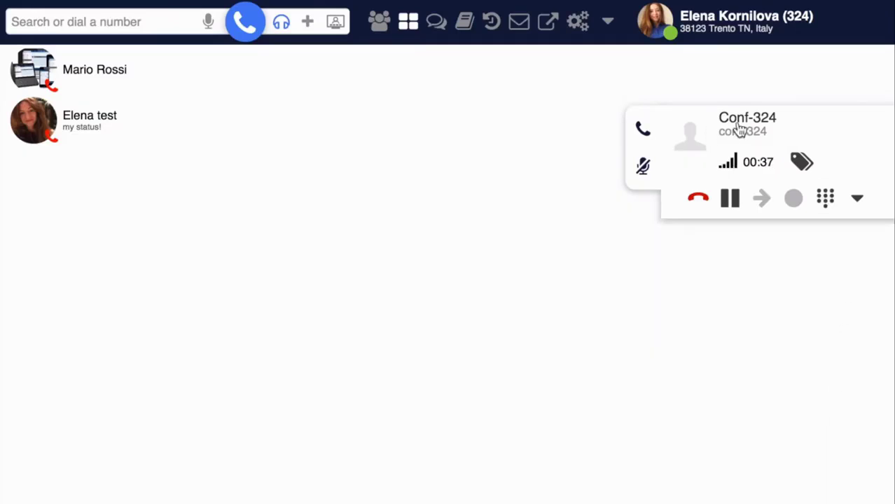
- Hang up the Conf-324 conference call
mouse_move(94, 123)
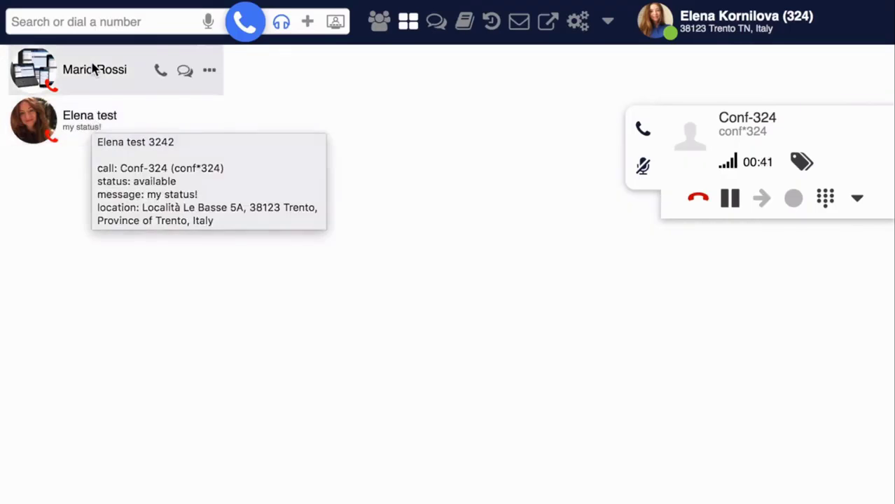
mouse_move(93, 67)
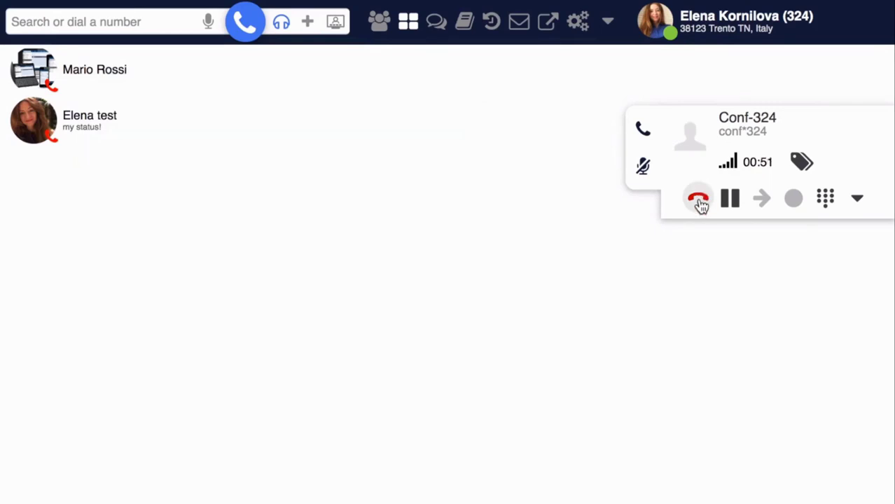
left_click(700, 201)
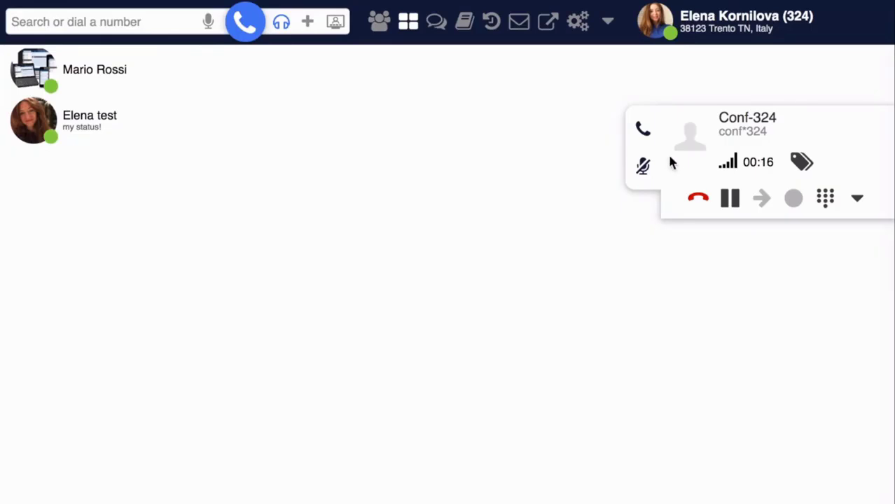
left_click(698, 201)
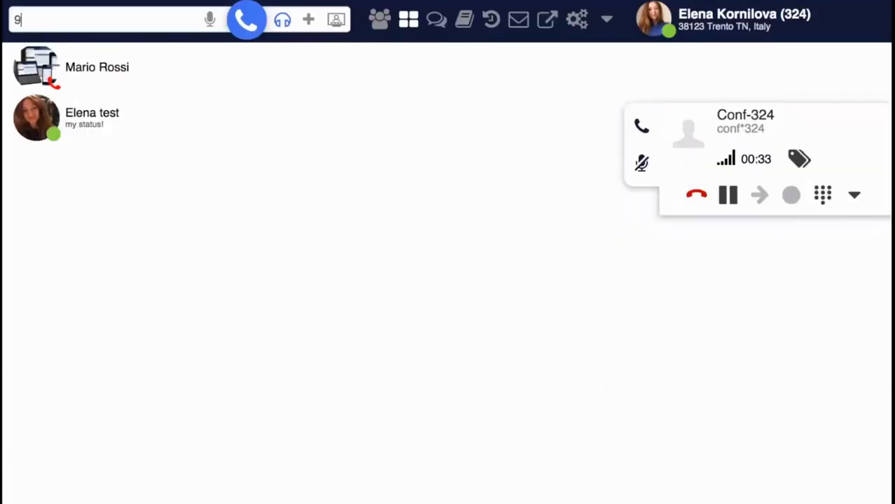
- Dial 98*324 to join the Conf-324 conference room
type("8")
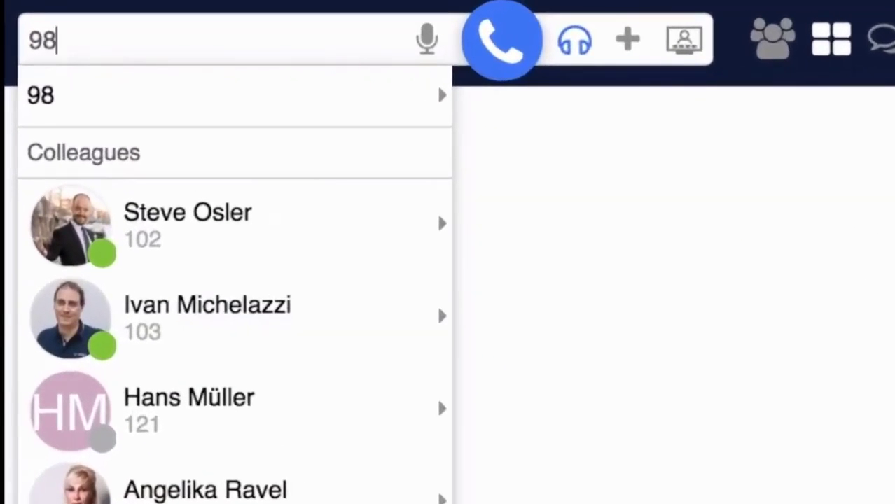
type("*324")
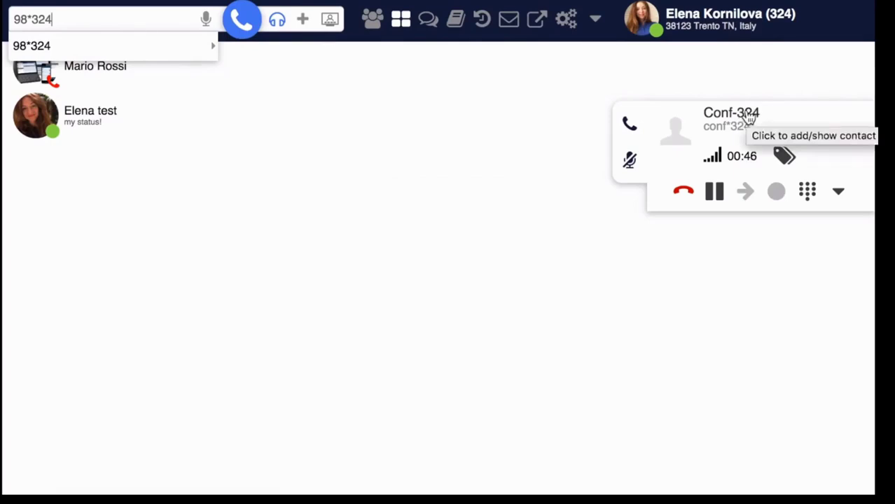
left_click(286, 157)
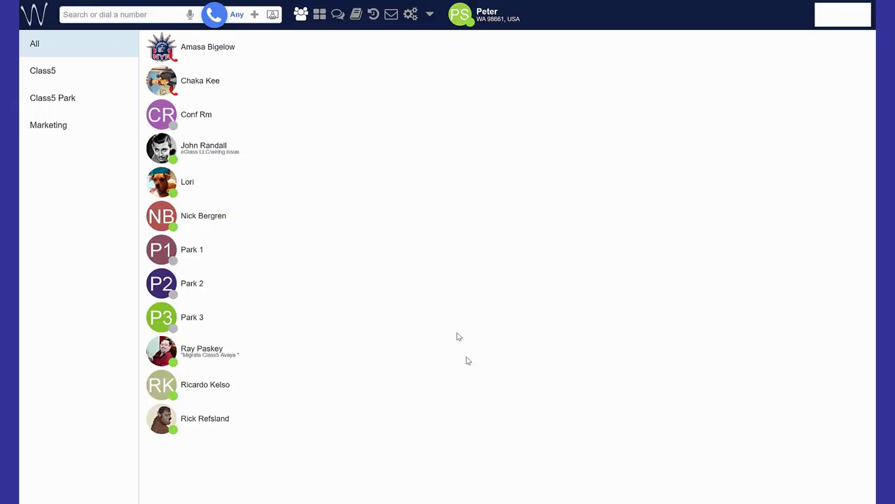
left_click(256, 15)
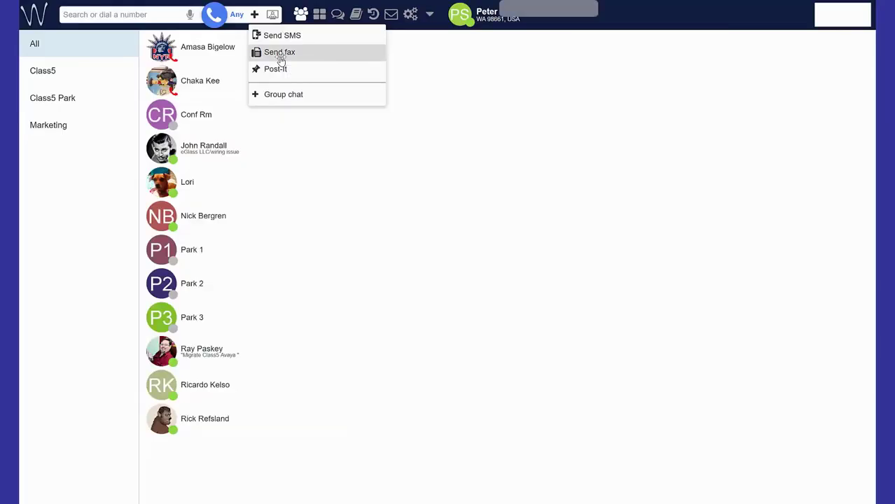
left_click(280, 56)
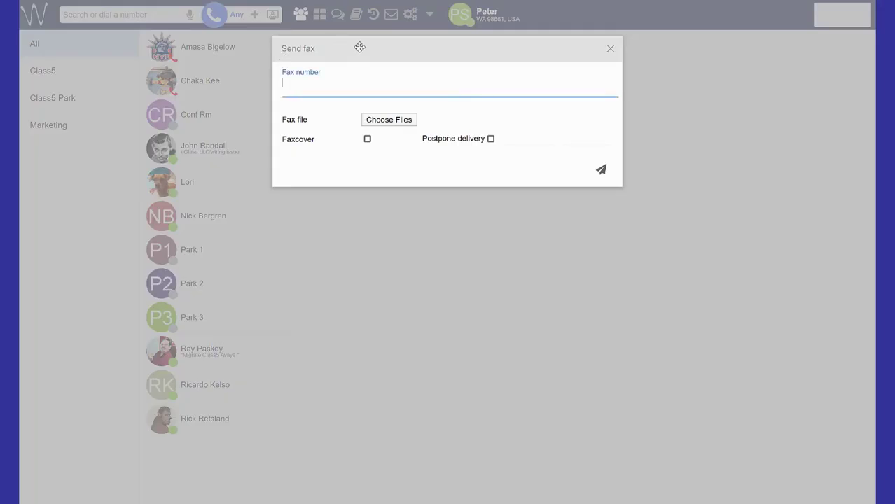
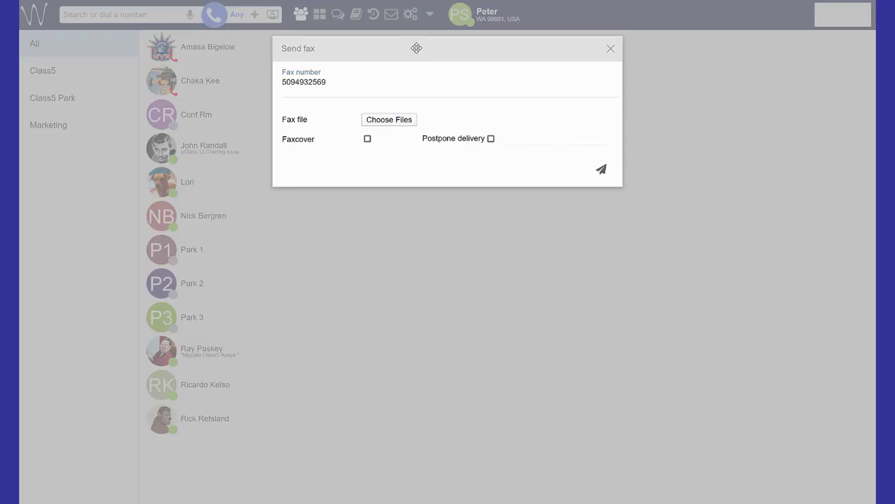
left_click(400, 122)
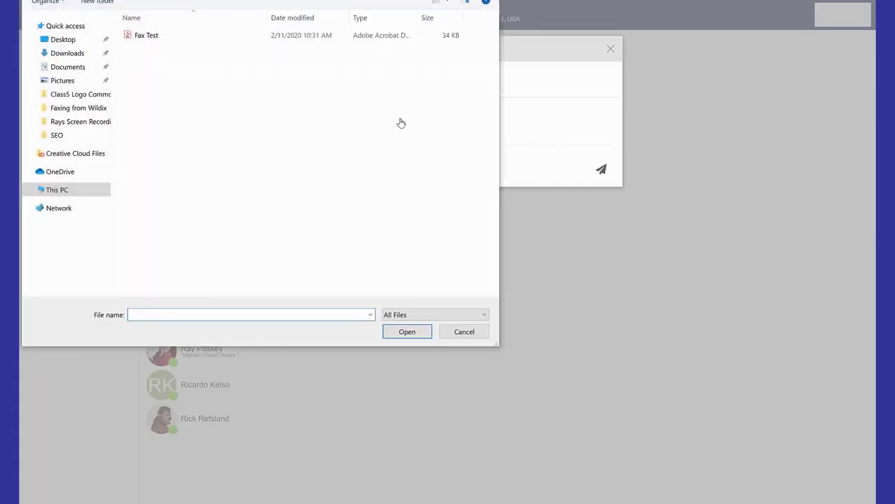
double_click(180, 35)
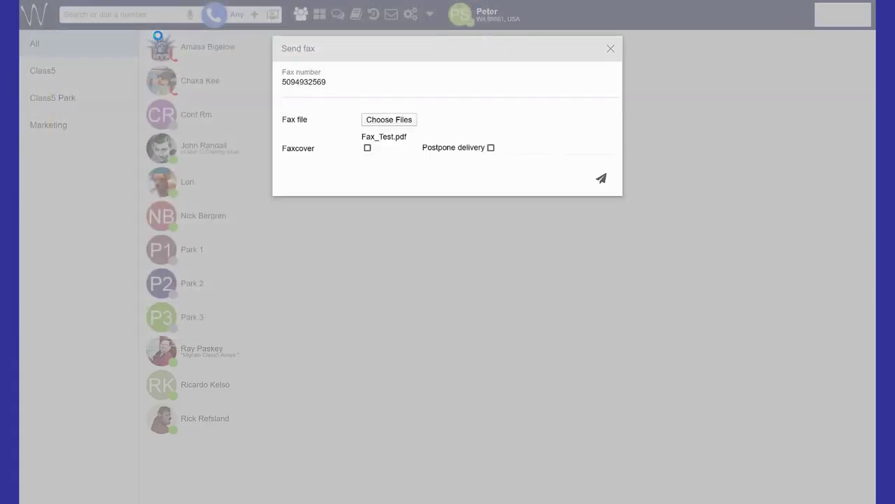
- Add a cover page (subject Fax Test, to Test Person, Acme Corp., short note) and send the fax
left_click(367, 148)
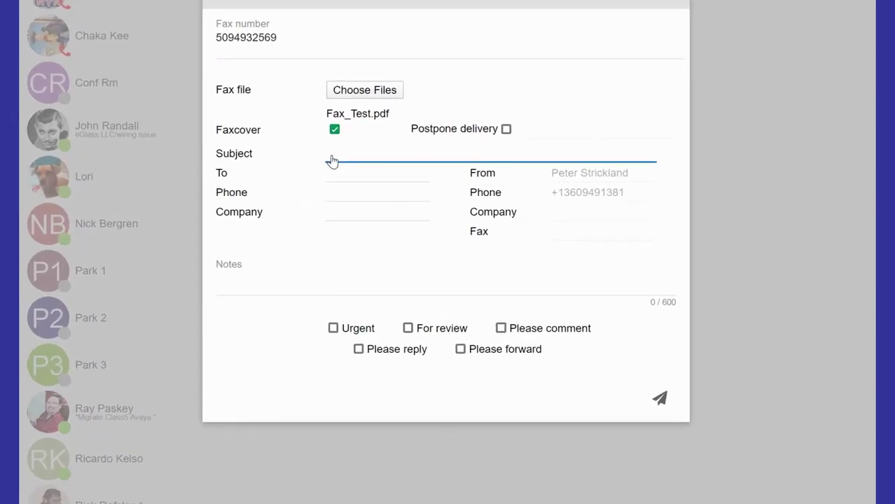
type("Fax Test")
key("Tab")
type("Test Person")
key("Tab")
key("Tab")
type("Acme Corp.")
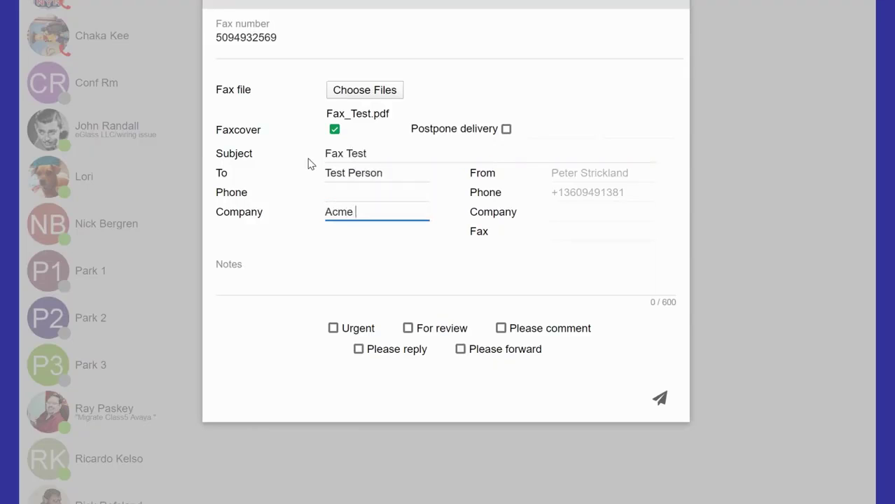
key("Tab")
type("Just a test, no need to respond.")
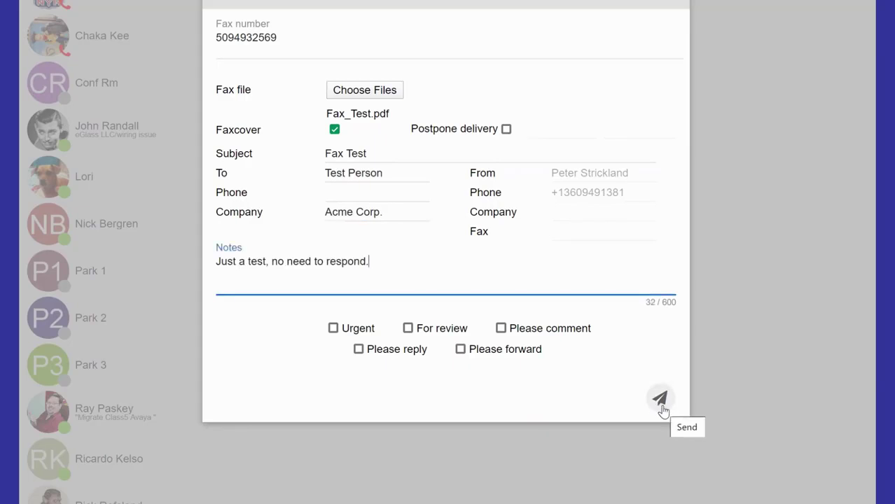
left_click(662, 402)
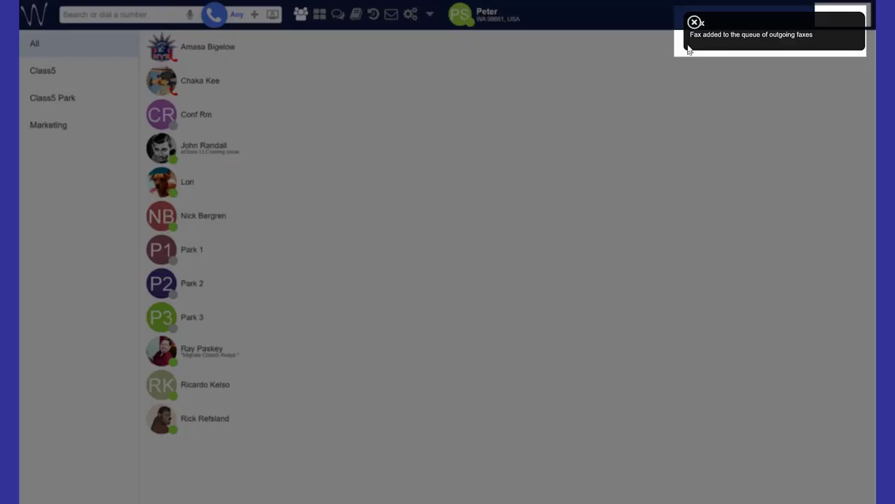
left_click(695, 23)
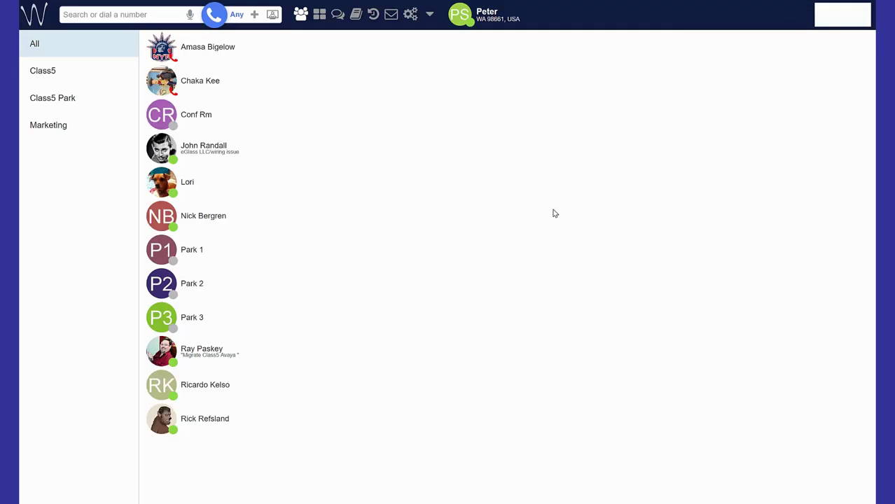
left_click(429, 15)
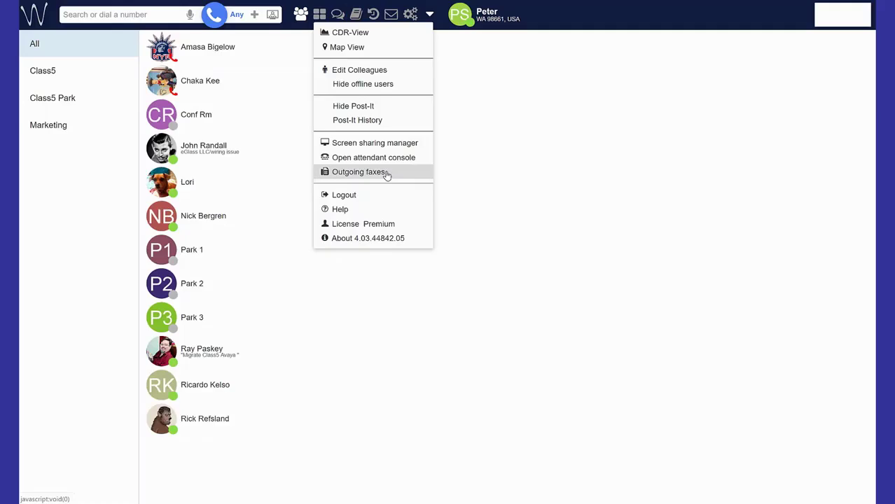
left_click(387, 174)
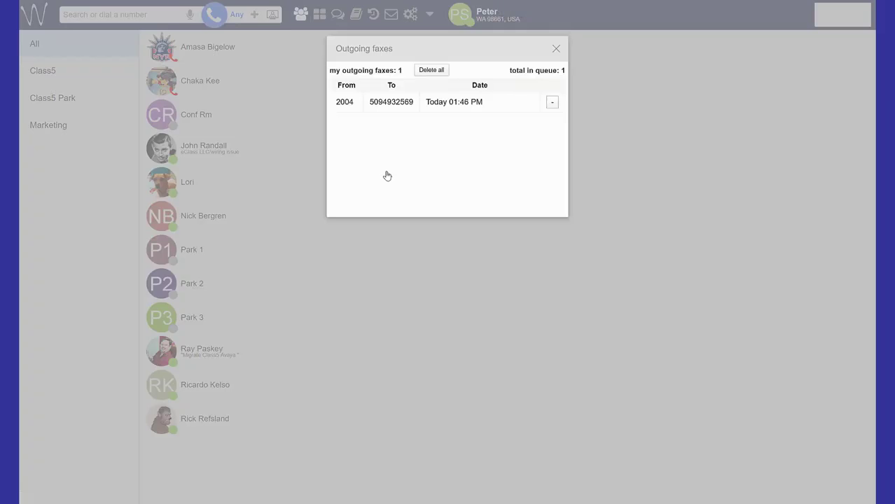
left_click(556, 49)
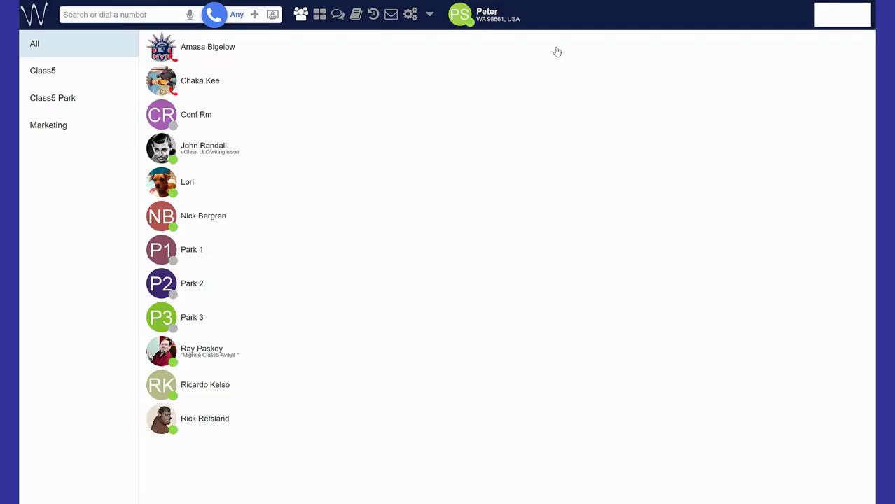
- Paste the Awesome NW contact's main number into its Fax field and save the contact
left_click(373, 18)
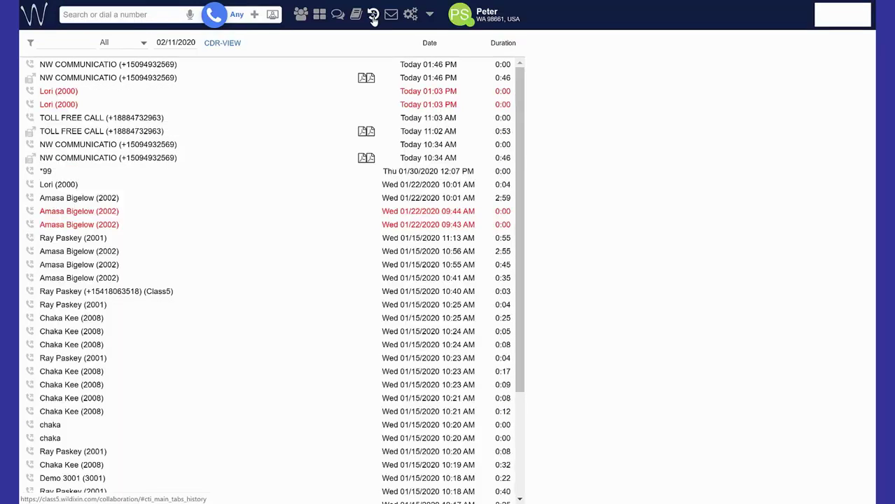
left_click(356, 16)
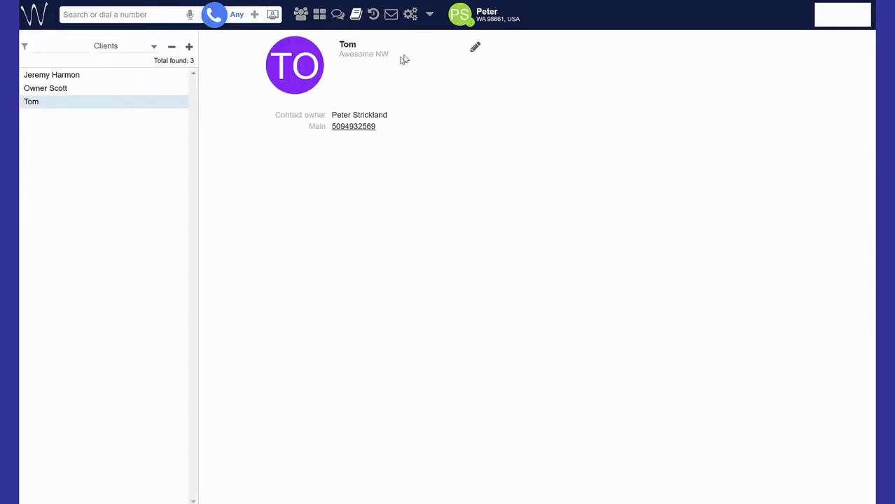
left_click(475, 49)
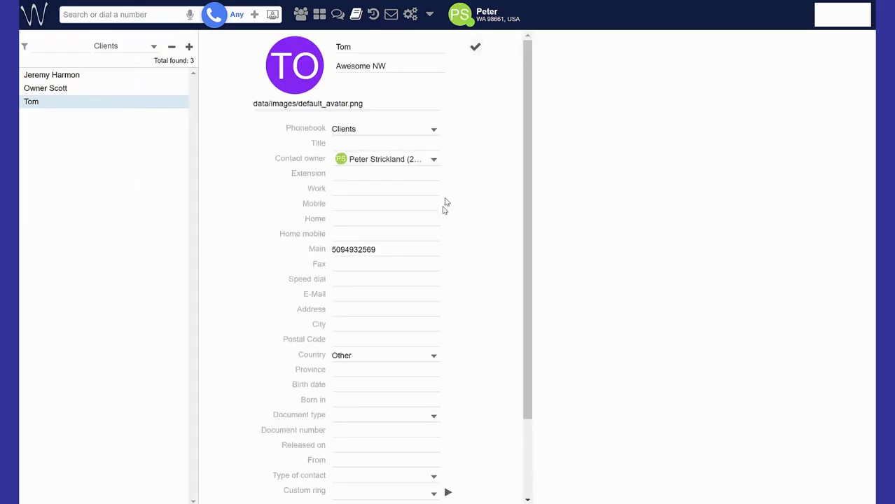
key("ctrl+v")
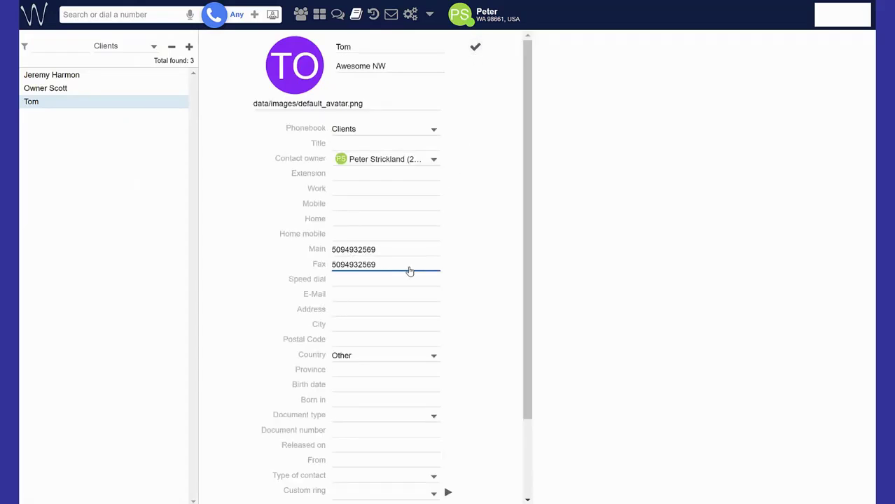
left_click(474, 49)
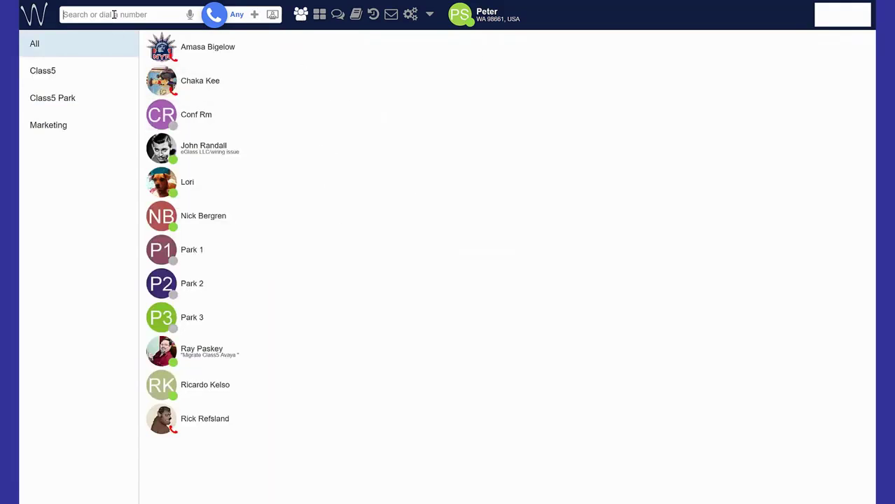
- Search for the Awesome NW contact by name and start a new fax to its fax number
type("tom")
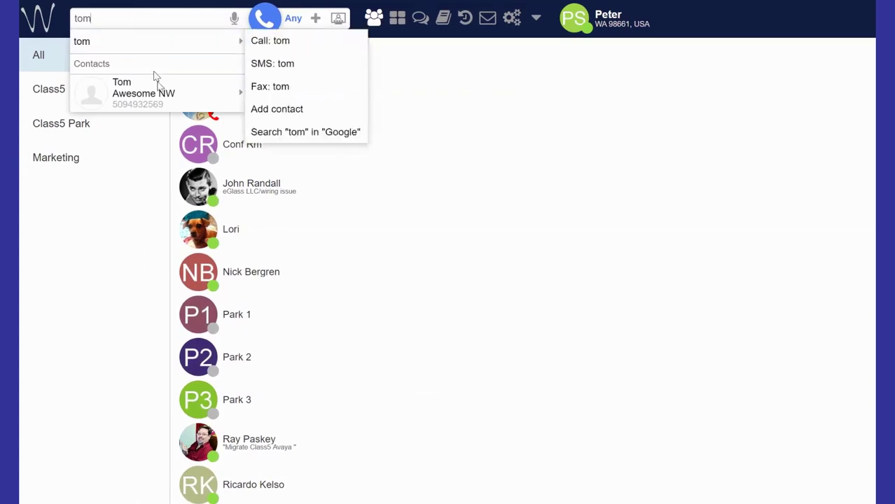
mouse_move(224, 94)
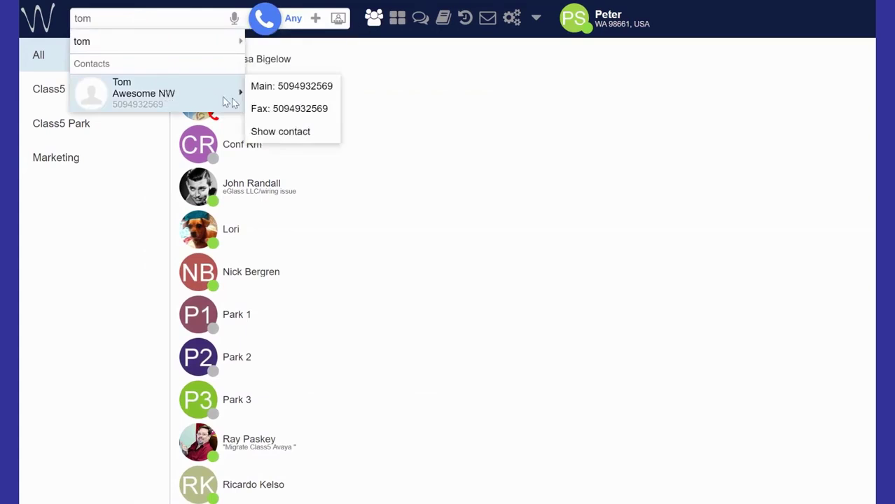
left_click(256, 108)
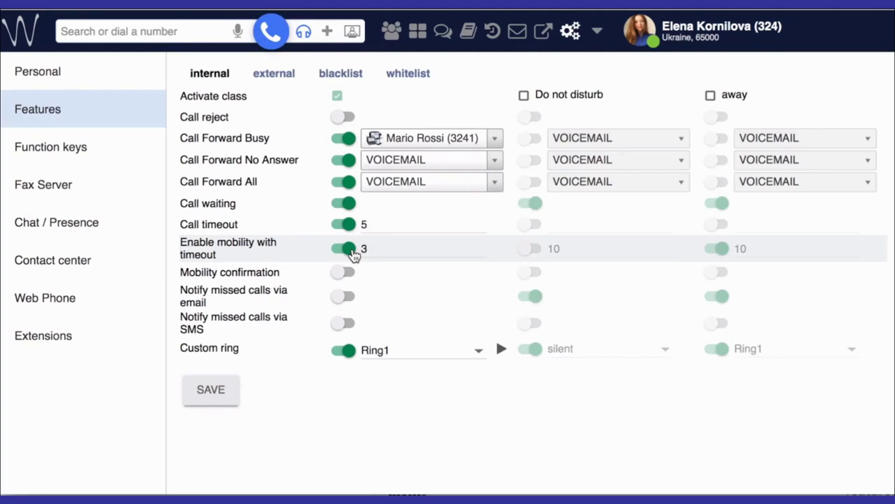
- In Settings > Features, adjust the mobility timeout value and turn on mobility confirmation
left_click(65, 84)
left_click(366, 250)
left_click(352, 275)
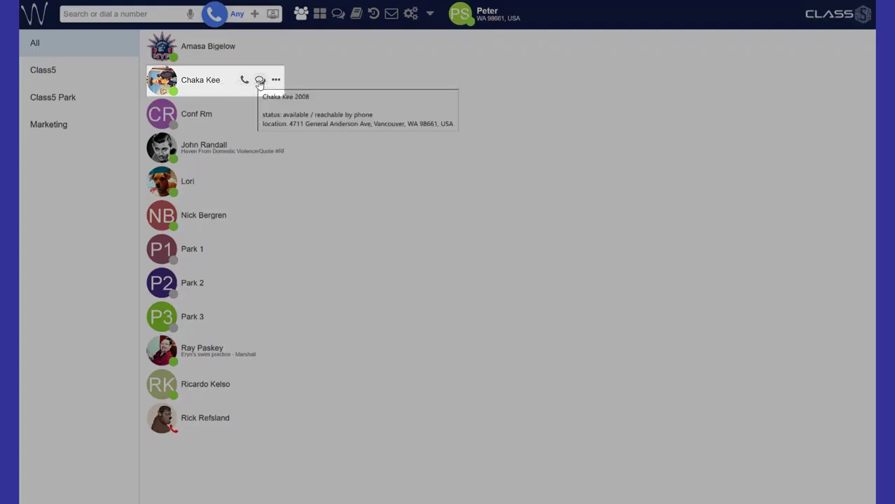
- Open a chat with the second colleague and send 'Hey Buddy, You got that pic for me?'
left_click(260, 81)
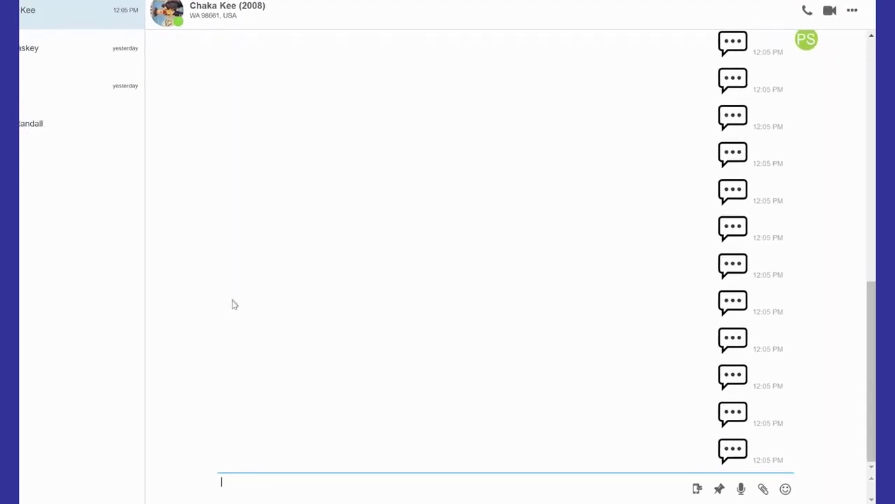
type("Hey ")
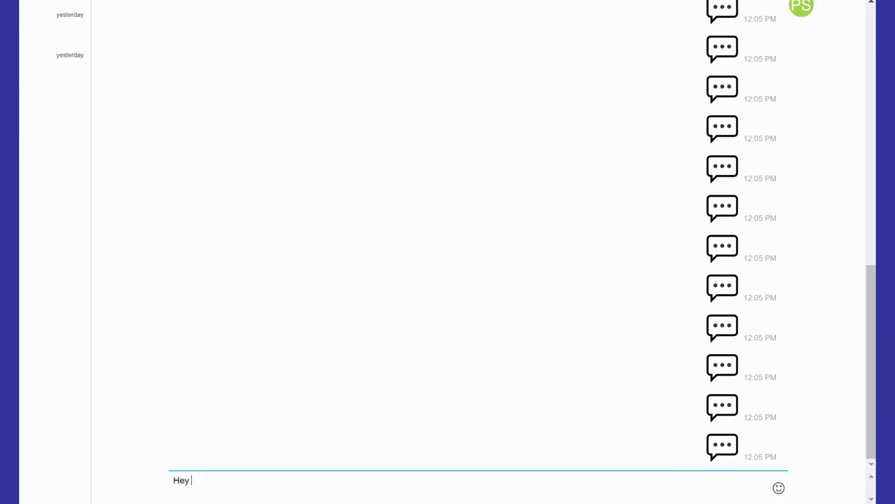
type("Buddy, You got that pic for me?")
key("Return")
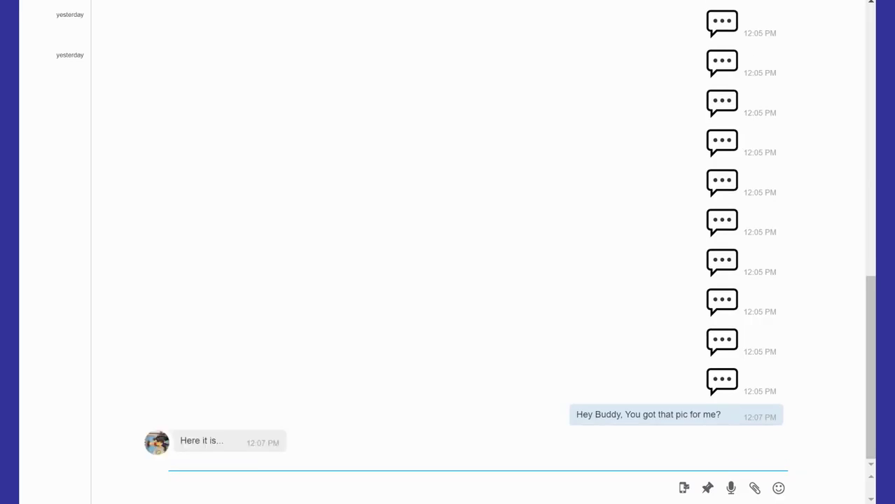
- View the received Artboard-1-1024x427.png full size, close it, and draft 'Here's that pdf you requested'
left_click(307, 381)
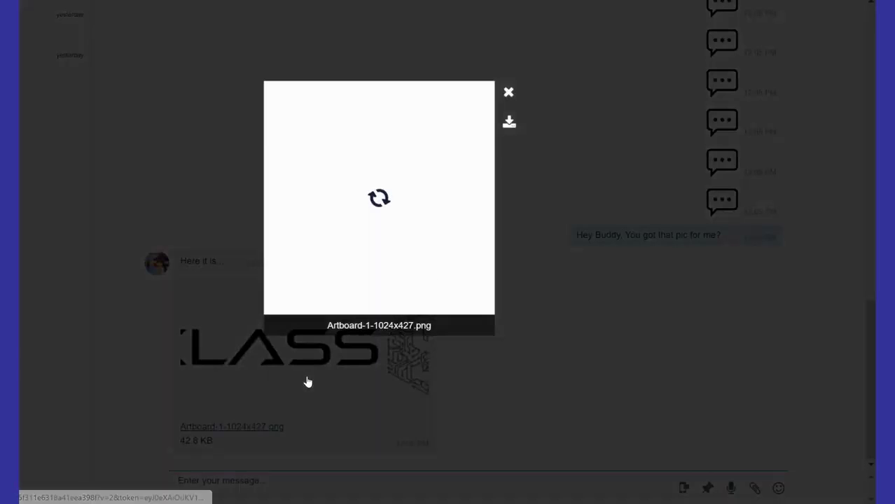
left_click(753, 59)
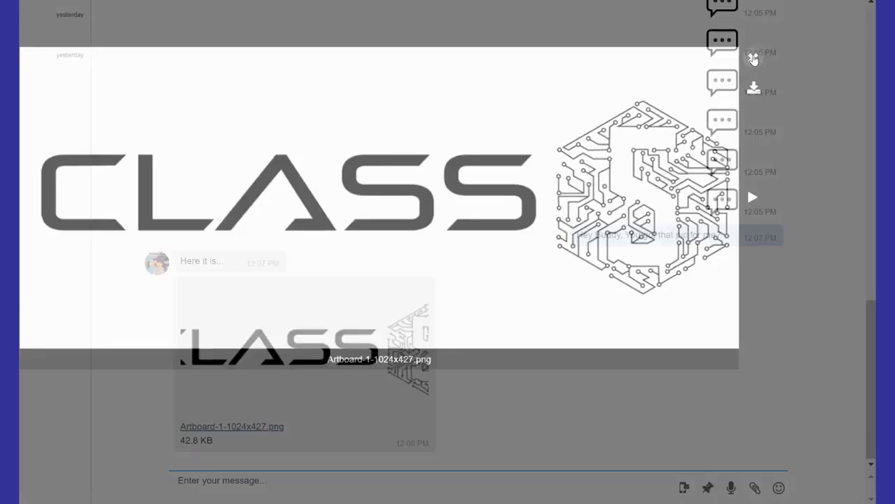
left_click(289, 486)
type("Here's ")
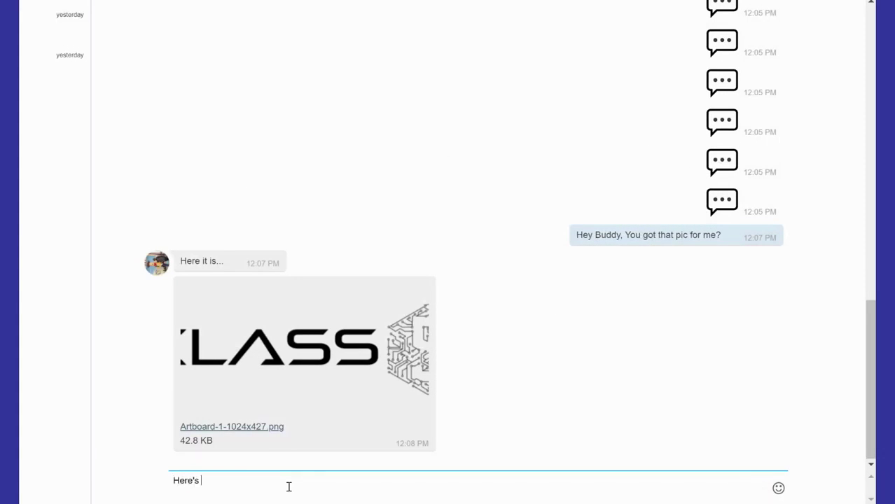
type("that pdf you requested")
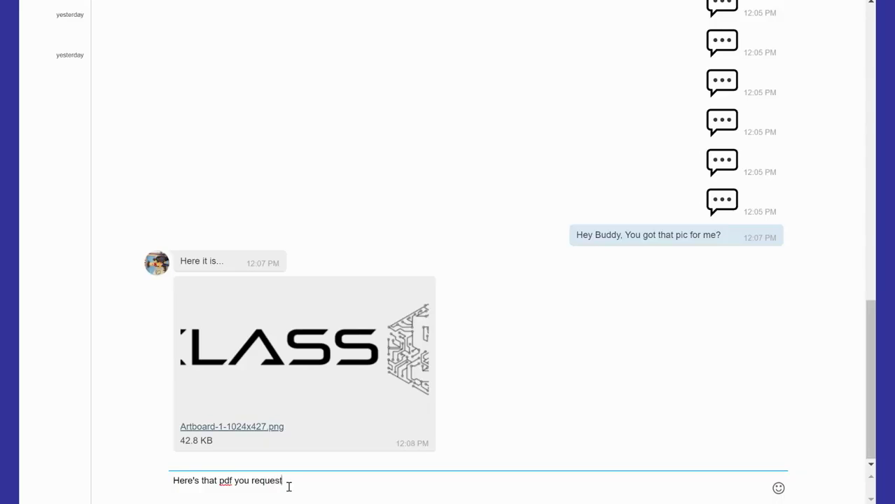
- Send the pdf note, then share Wildix Vision Data Sheet.pdf and the Class5 Technologies-Logo image
key("Return")
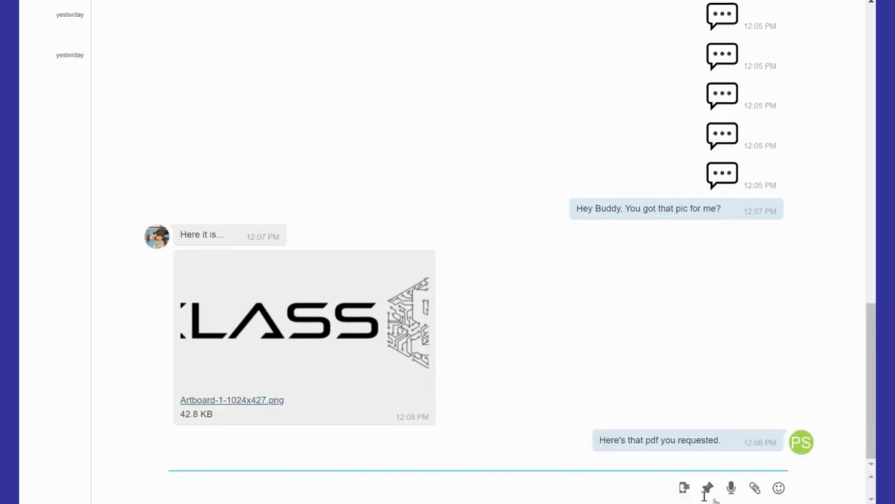
left_click(755, 488)
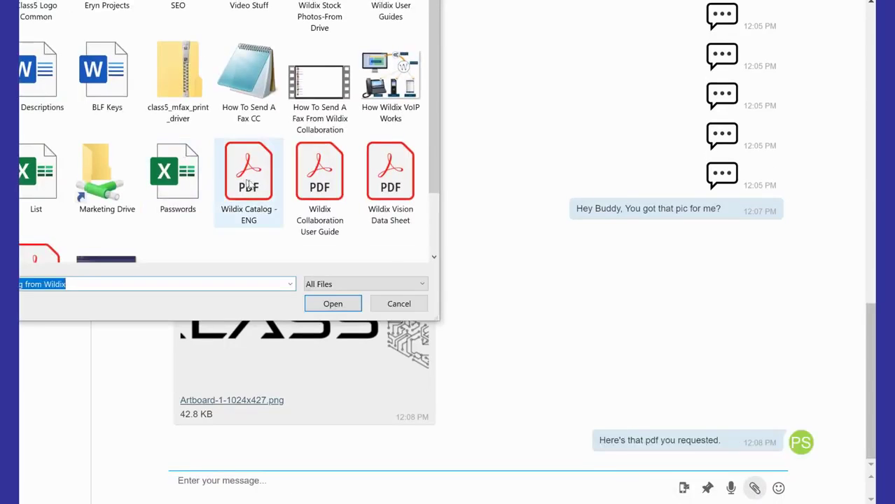
double_click(389, 199)
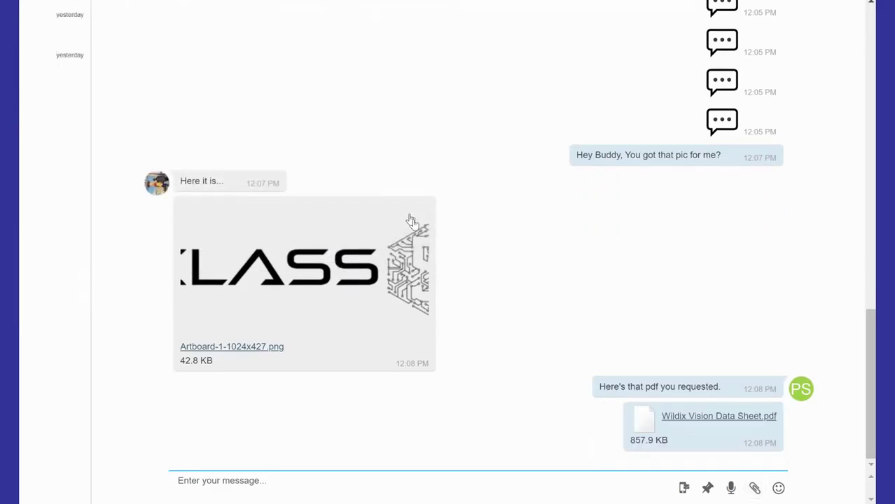
left_click_drag(22, 250, 405, 430)
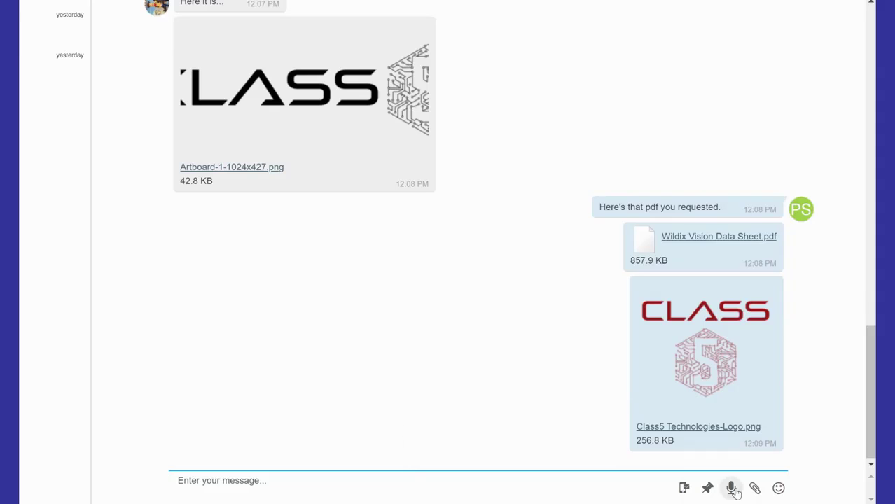
- Insert a smiley emoji into the reply from the emoji picker
left_click(779, 490)
scroll(760, 449, "up", 10)
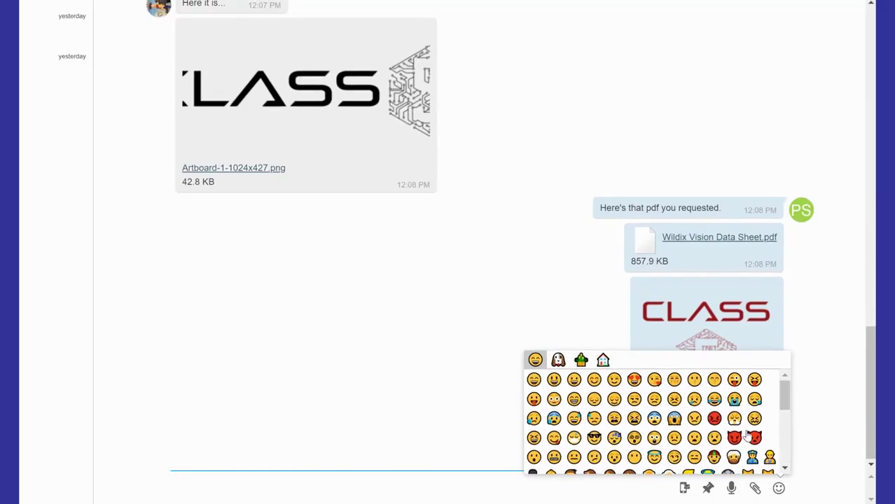
left_click(748, 436)
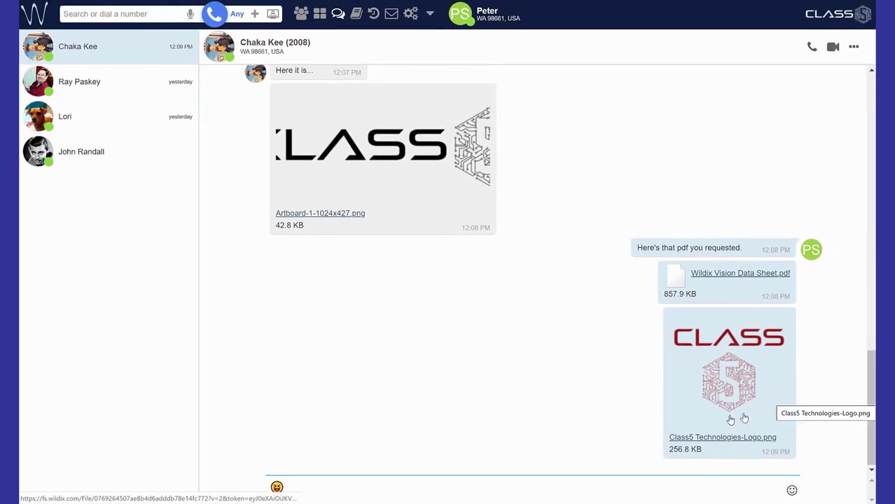
- Send the emoji and reveal the Video Conference and Screen sharing options in the chat header
key("Return")
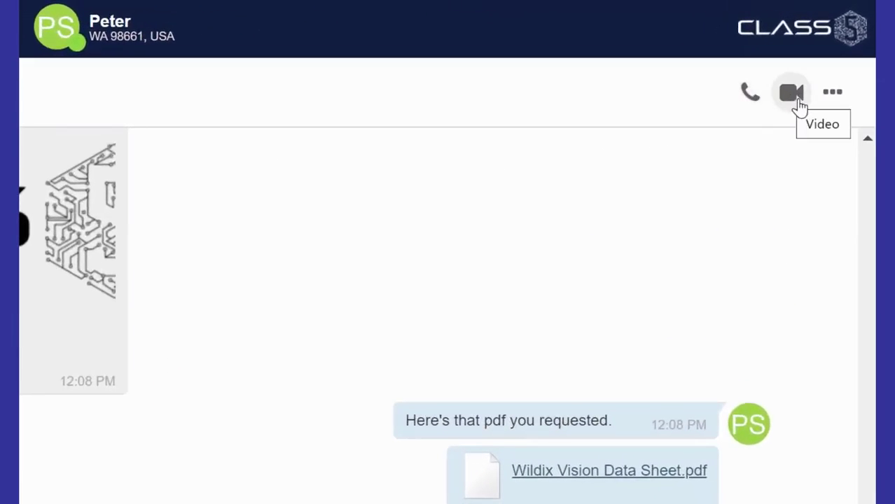
left_click(833, 95)
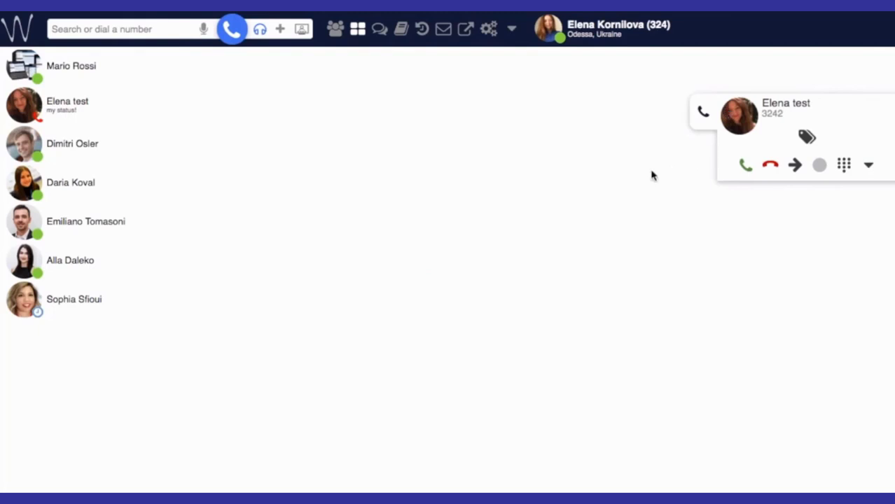
- Send the ringing call to voicemail, then download and play the newest 0:20 voicemail
left_click(795, 168)
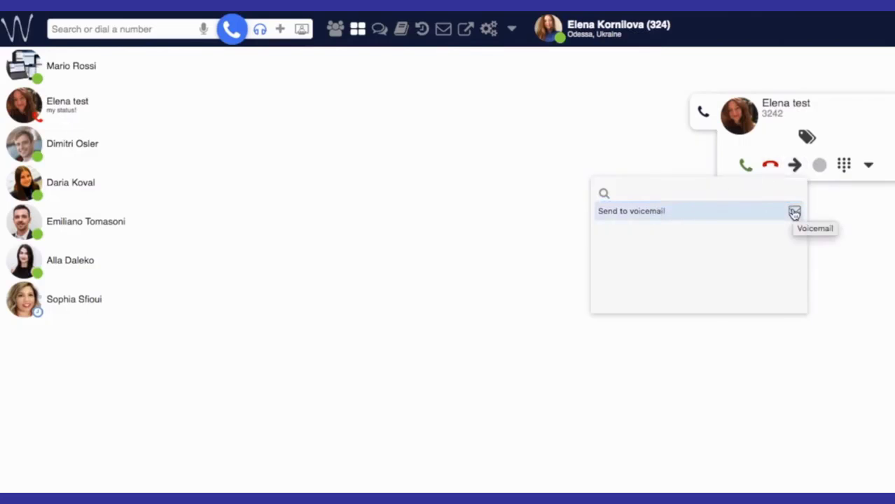
left_click(794, 212)
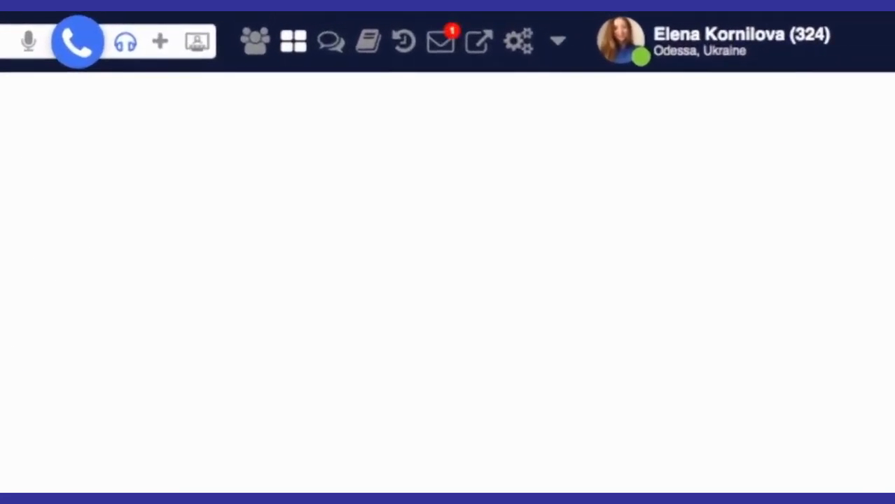
left_click(441, 41)
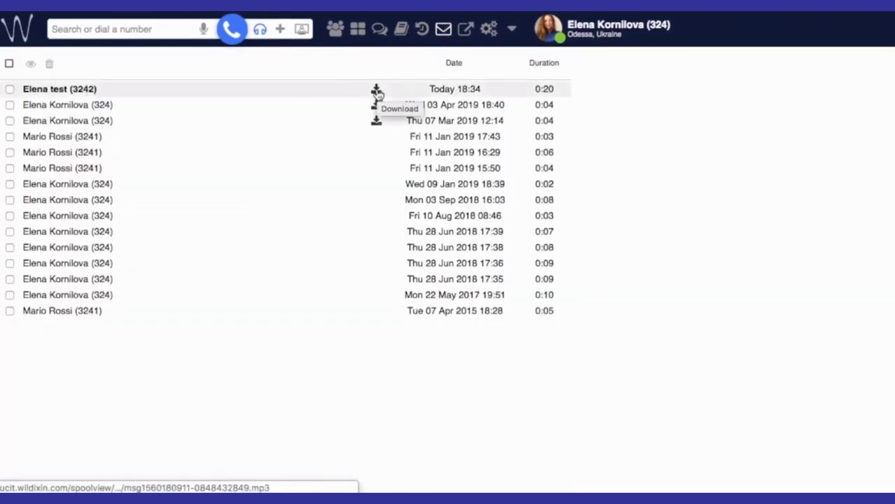
left_click(377, 91)
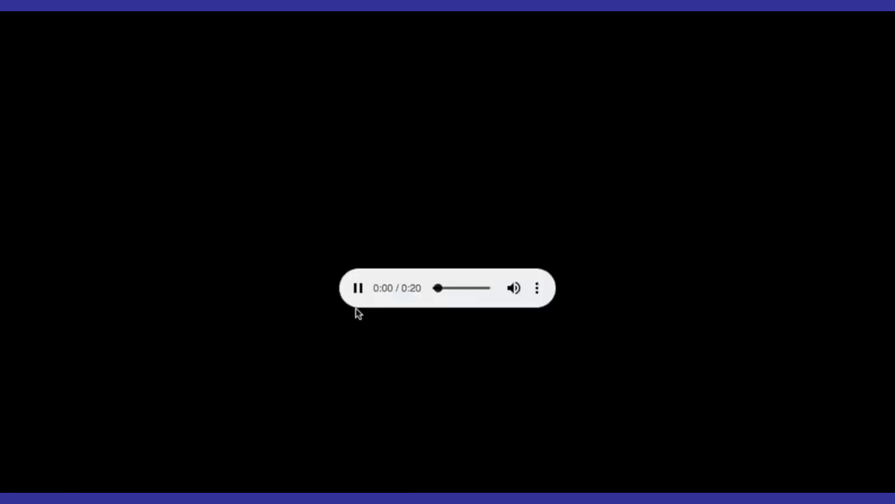
- Pause voicemail playback and forward the incoming call to the searched colleague's voicemail
left_click(358, 290)
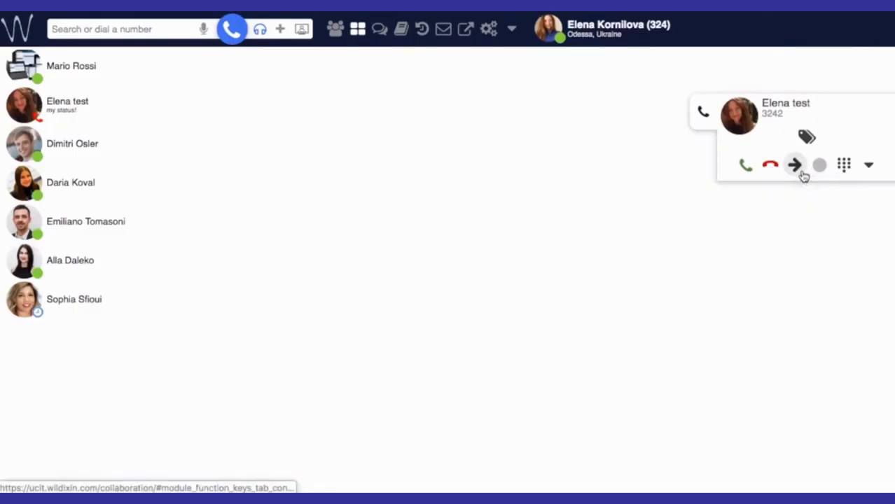
left_click(803, 174)
type("mario rossi")
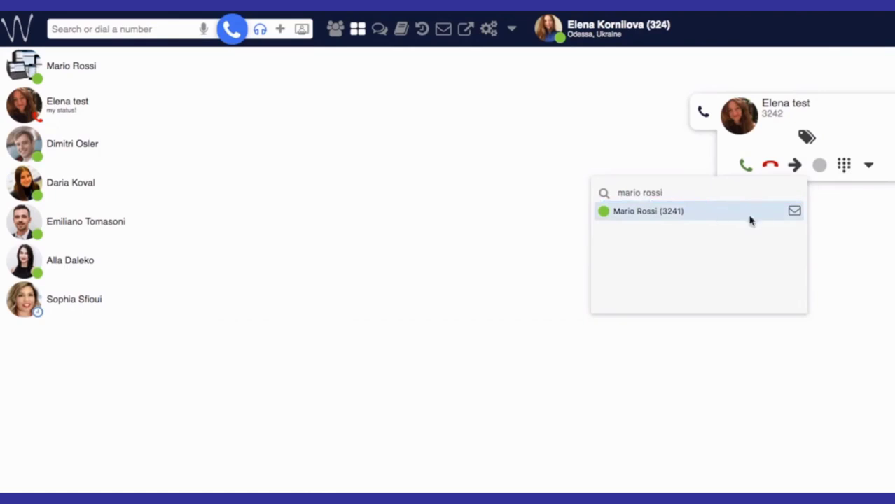
left_click(796, 213)
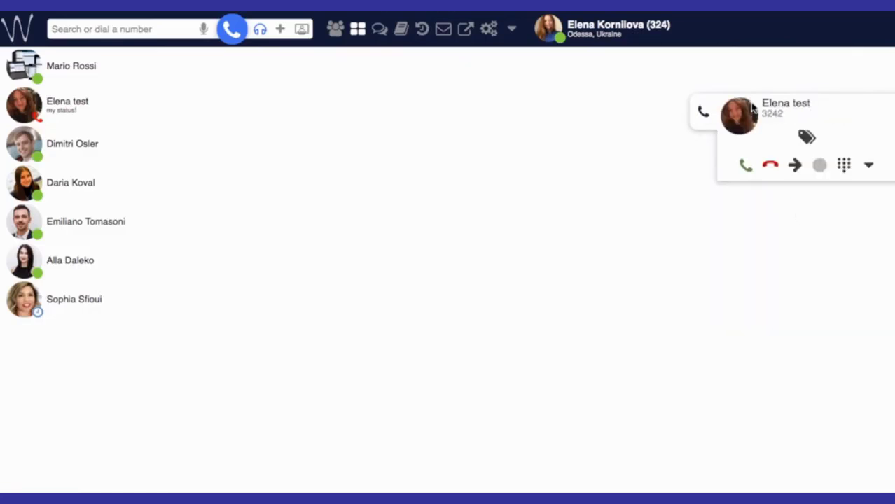
- Answer the next incoming call and begin transferring it by searching for the same colleague
left_click(744, 165)
left_click(794, 165)
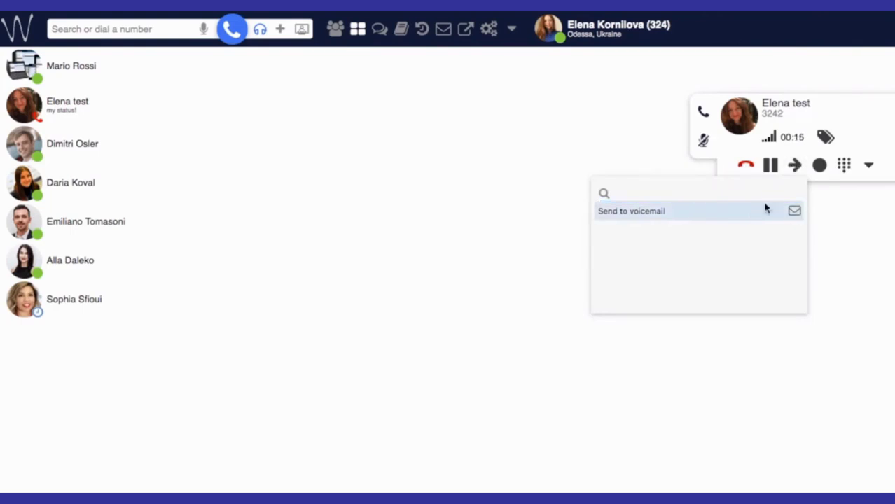
left_click(643, 193)
type("mario rossi")
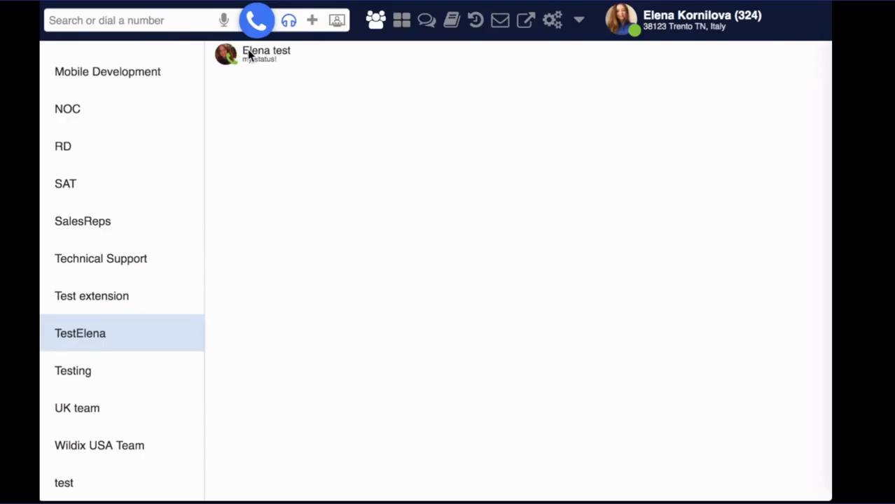
- Pick up the call ringing at the colleague's extension from the group list, then hang up
mouse_move(264, 54)
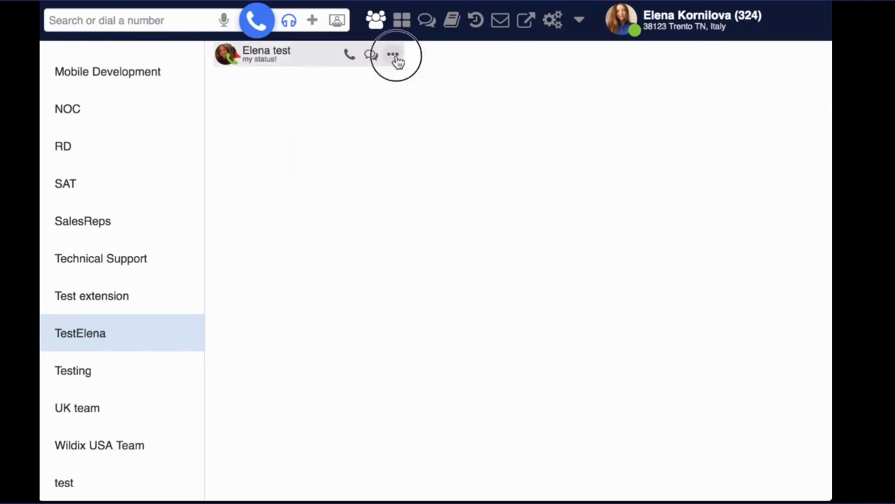
left_click(395, 57)
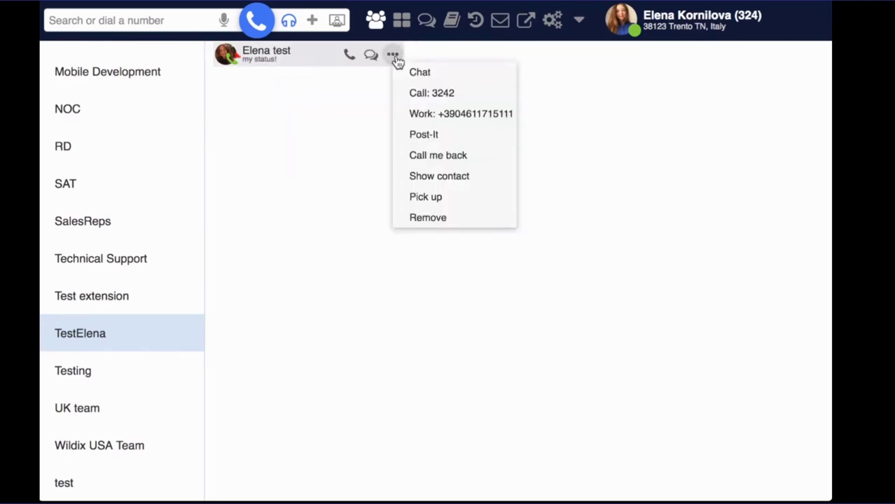
left_click(440, 203)
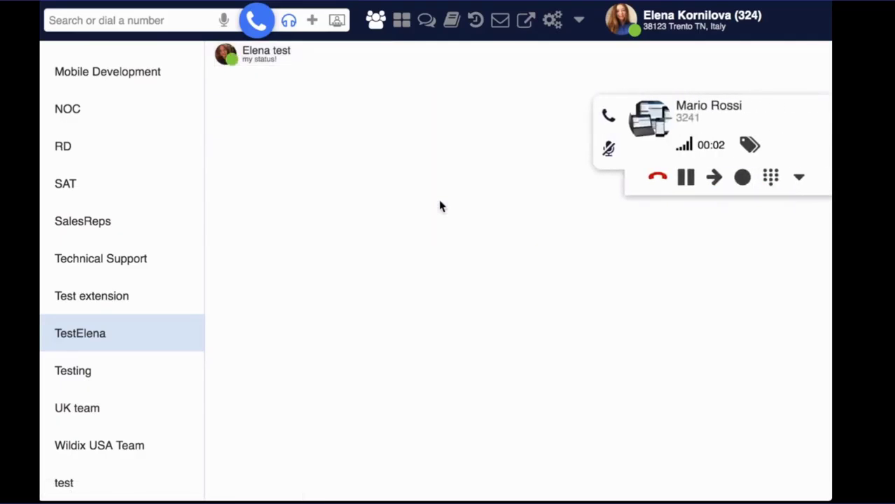
left_click(658, 179)
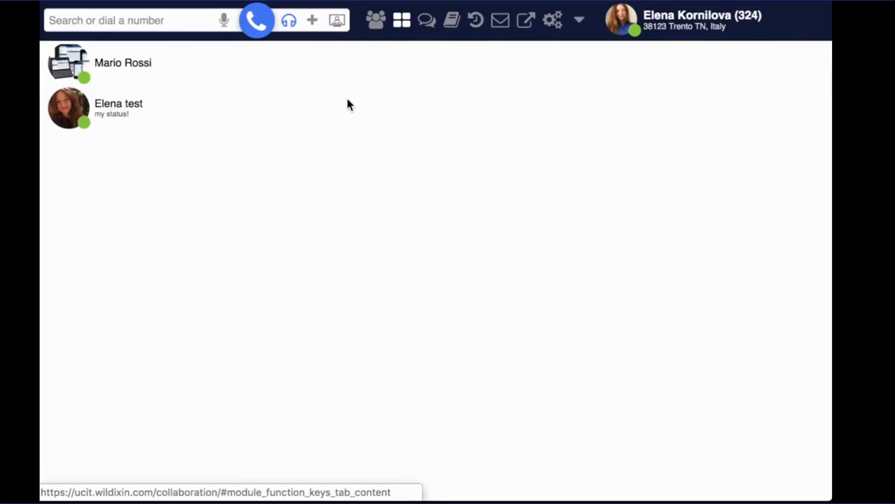
- Enable call viewing and audio alerts on colleague key 5, save, then pick up and end their call
left_click(550, 22)
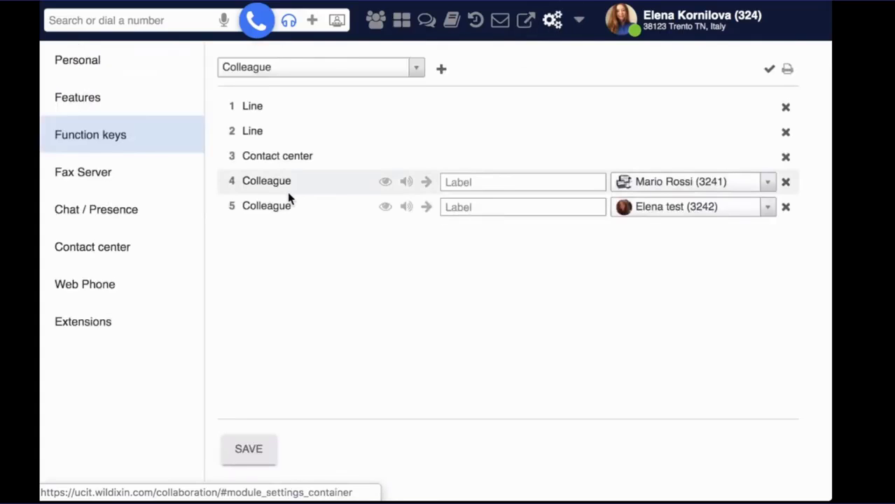
left_click(386, 213)
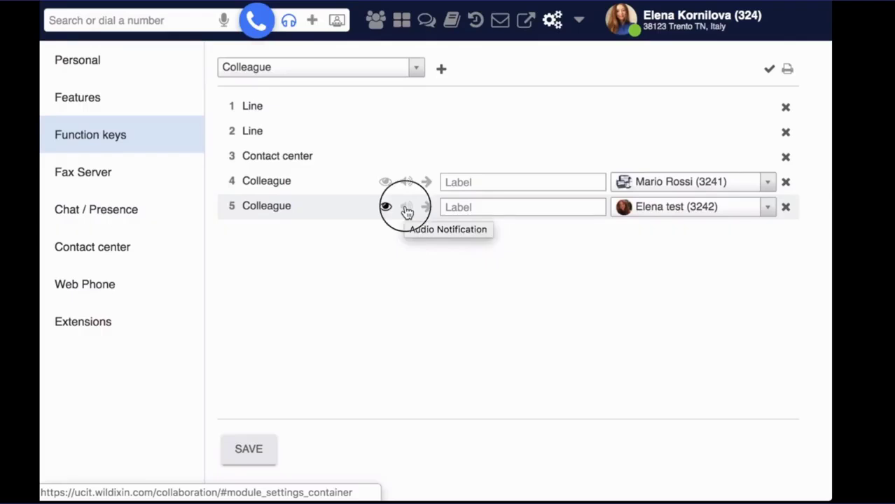
left_click(407, 213)
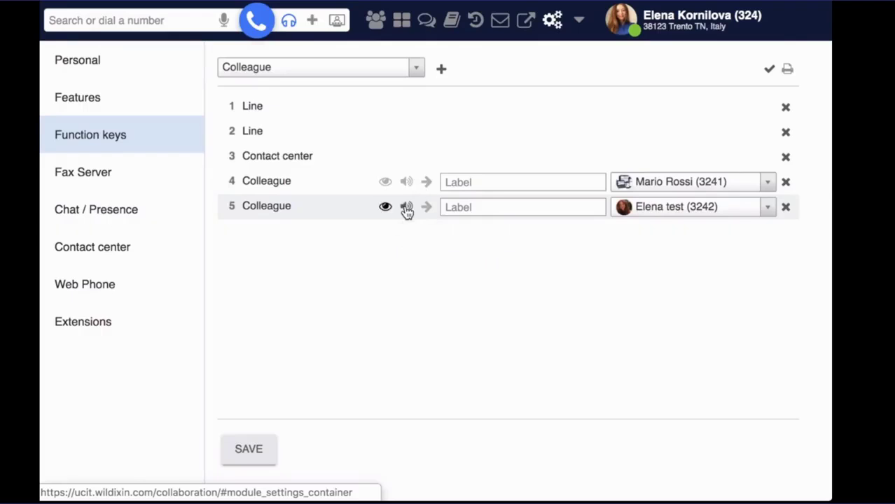
left_click(256, 453)
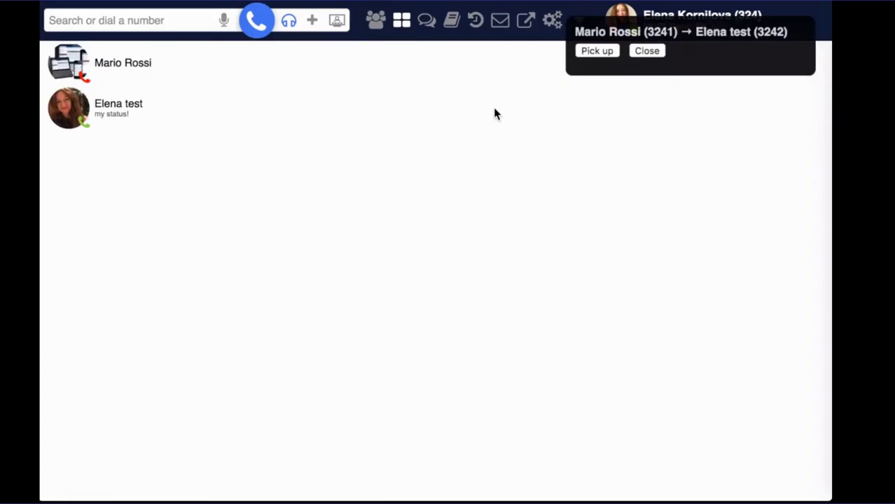
left_click(598, 52)
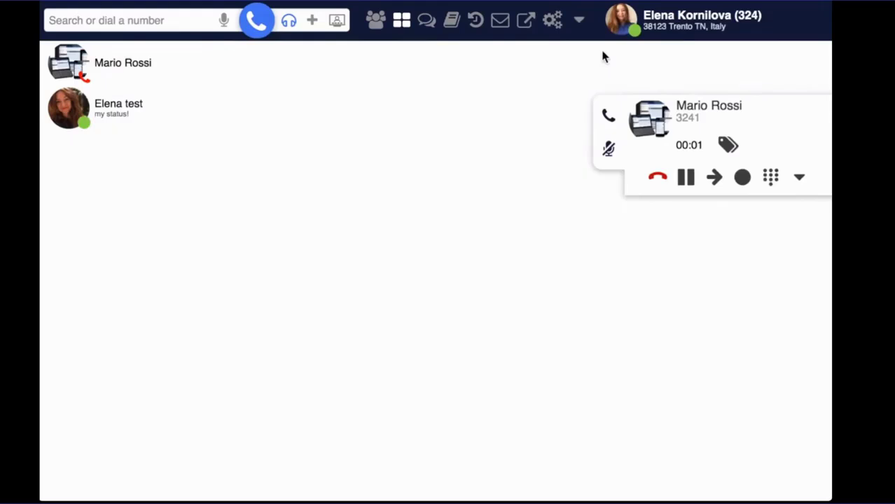
left_click(658, 176)
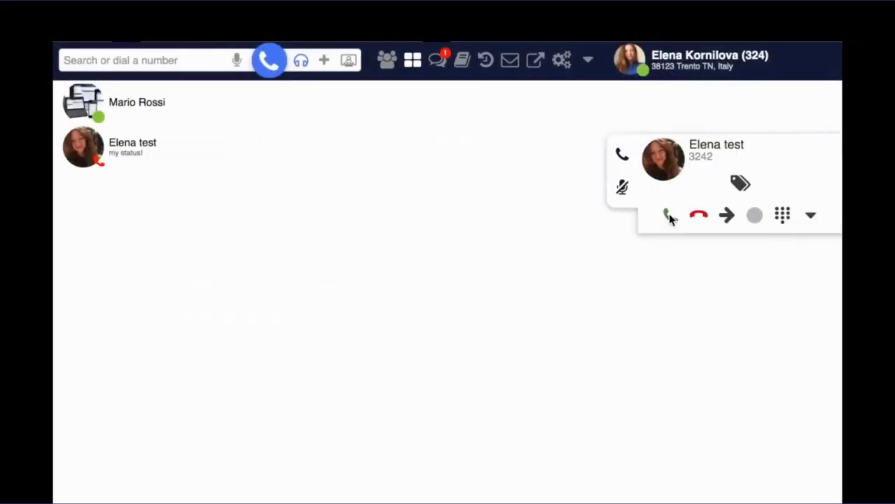
- Answer the incoming colleague call and start recording it
left_click(670, 215)
left_click(670, 218)
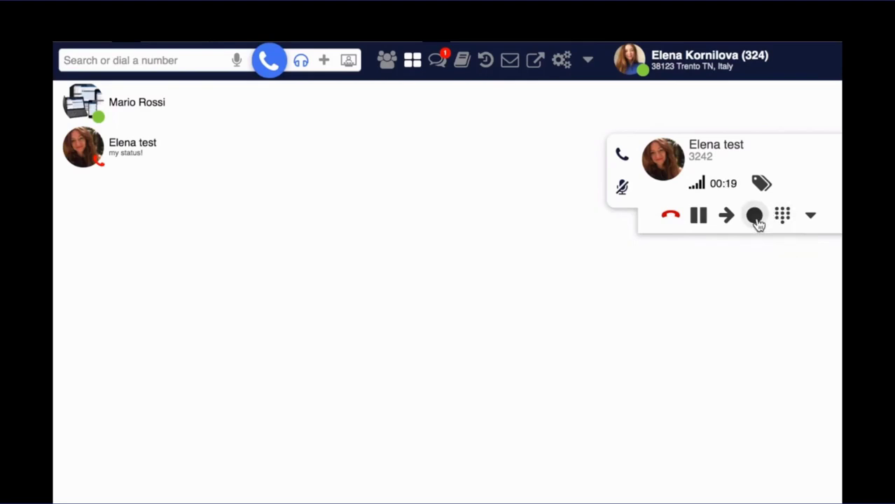
left_click(755, 217)
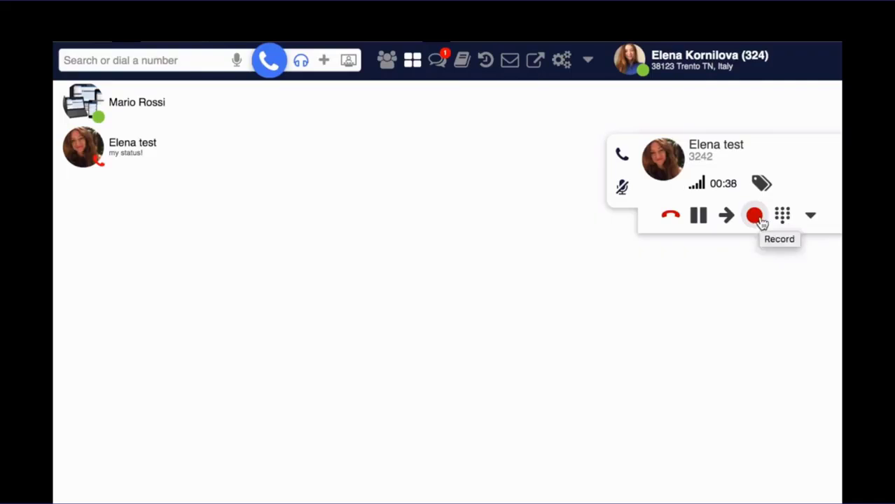
- Stop the recording, hang up, and show the call history list
left_click(757, 219)
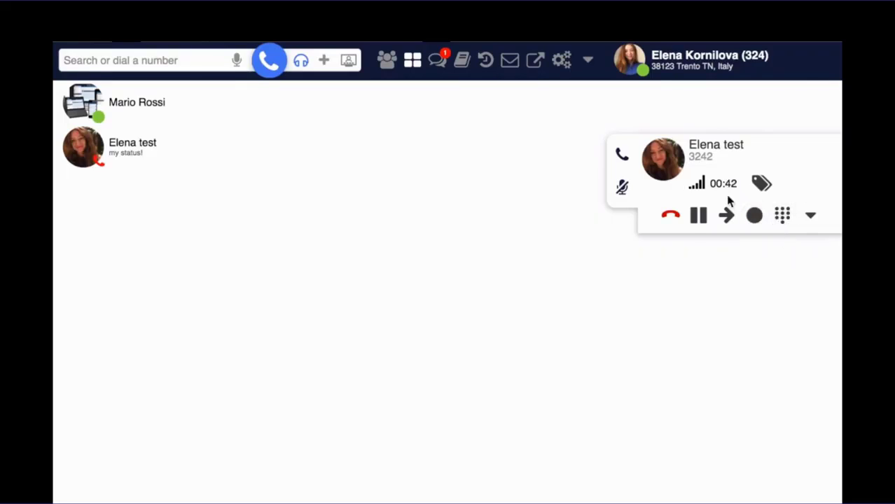
left_click(670, 216)
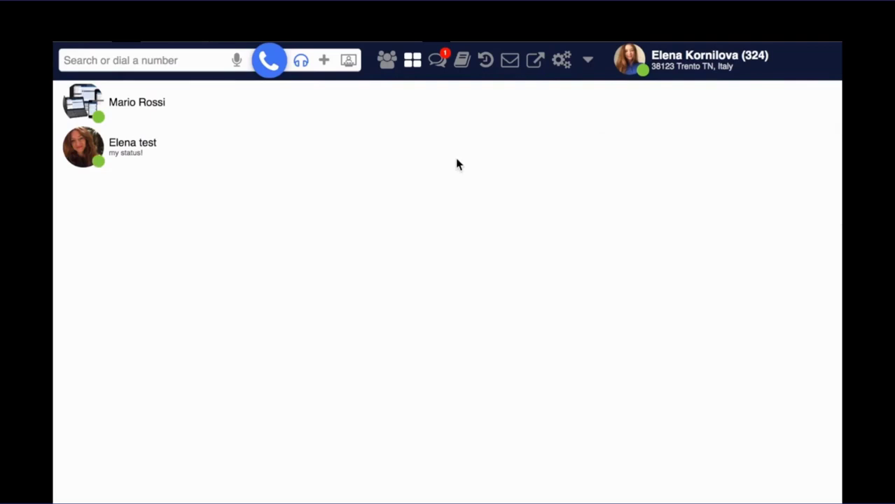
left_click(488, 63)
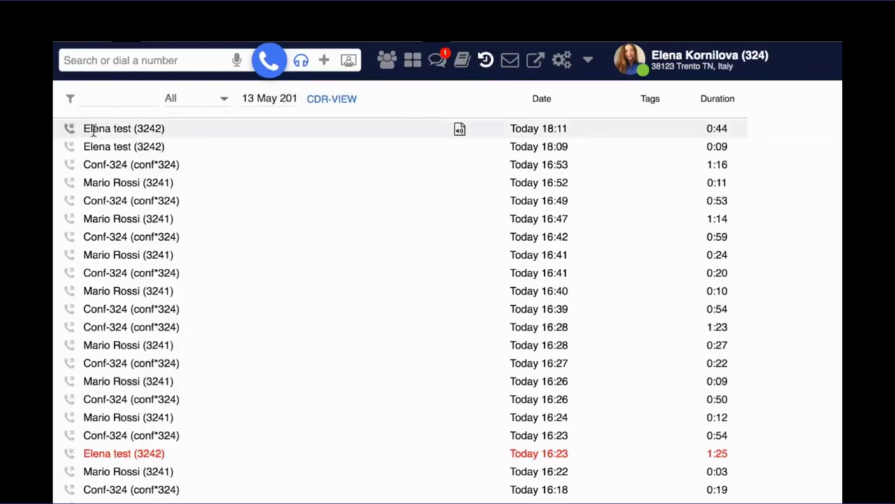
- Play the recording attached to the first call-history entry, then close it
left_click(460, 133)
left_click(344, 331)
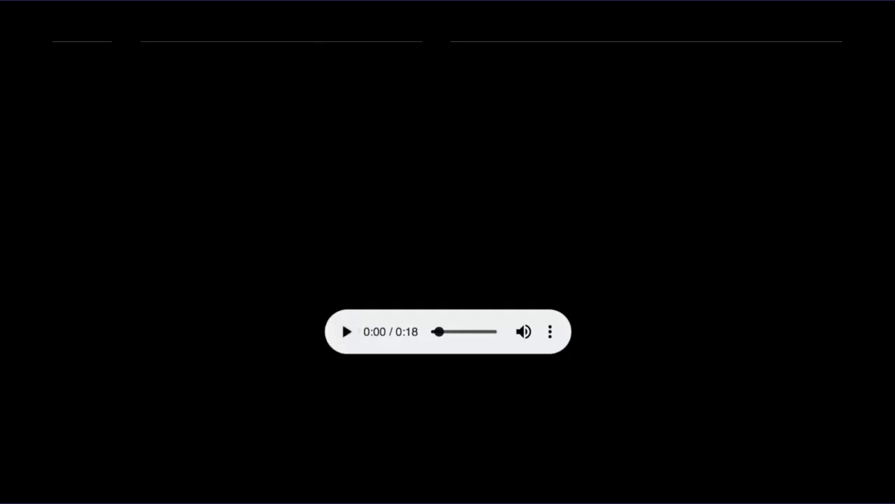
key("ctrl+w")
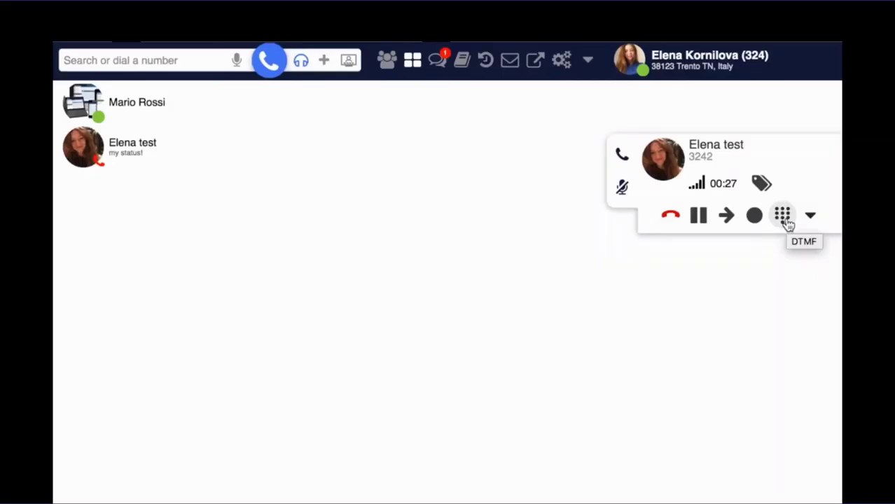
- Send *1 from the call keypad to start recording, then *1 again to stop
left_click(785, 218)
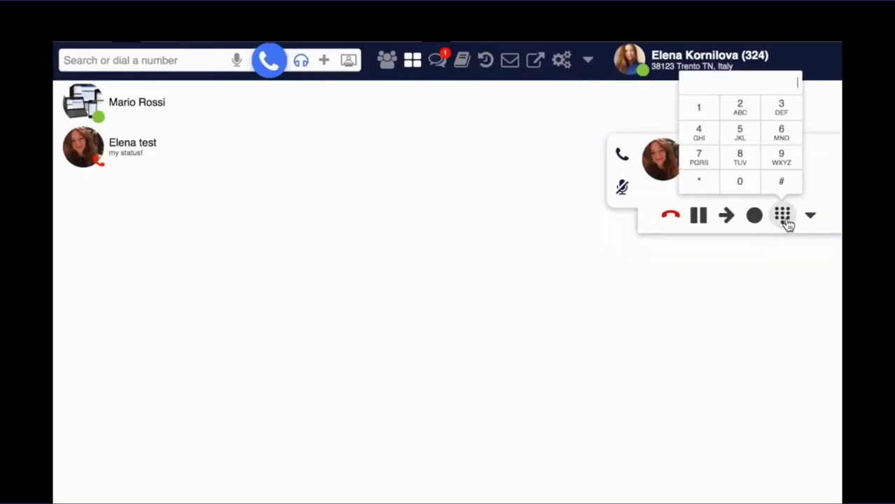
left_click(701, 182)
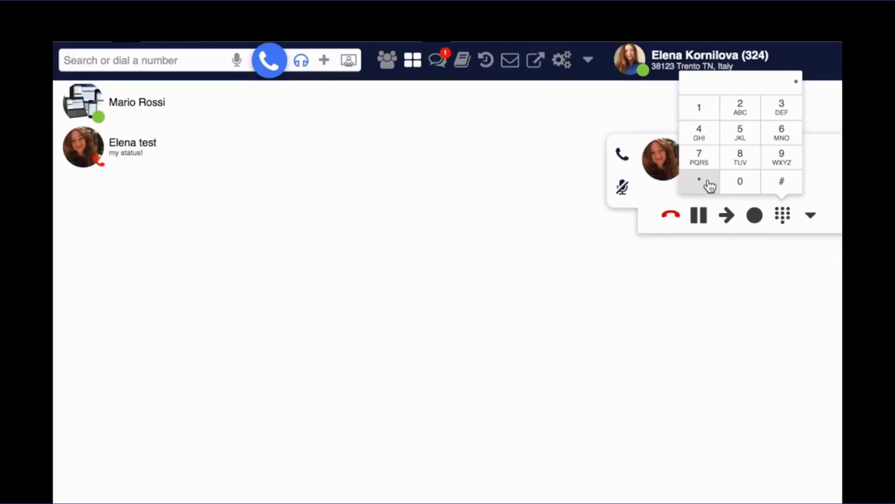
left_click(703, 112)
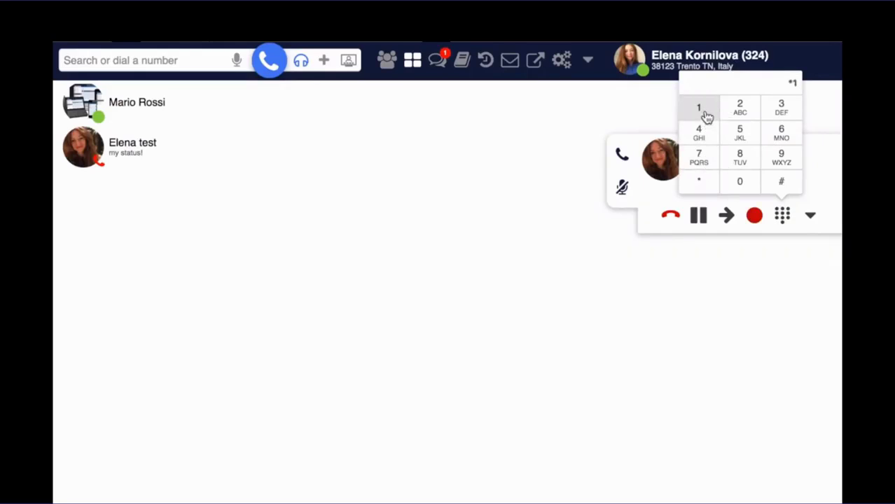
left_click(699, 184)
left_click(703, 112)
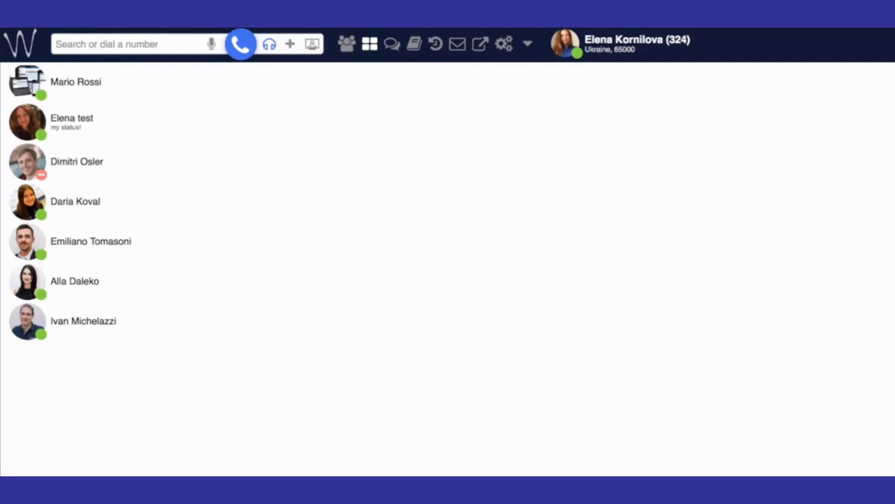
- In the groups view, listen in on the busy colleague's call
left_click(346, 44)
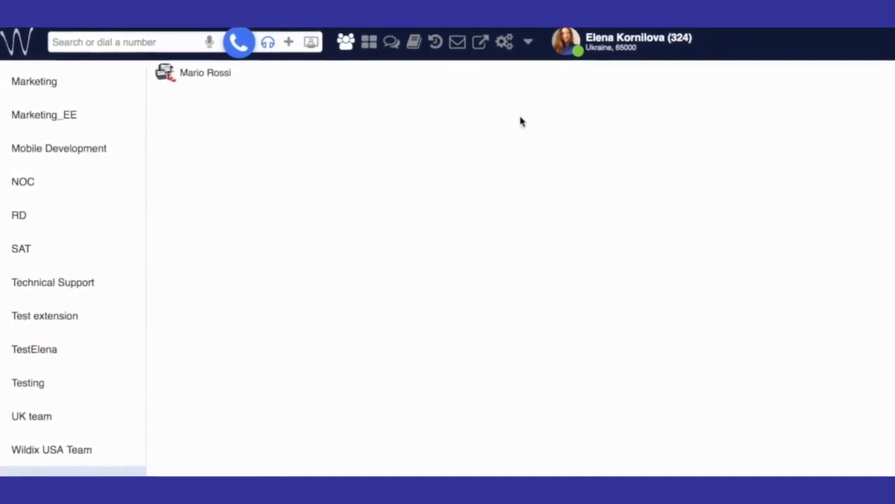
mouse_move(228, 75)
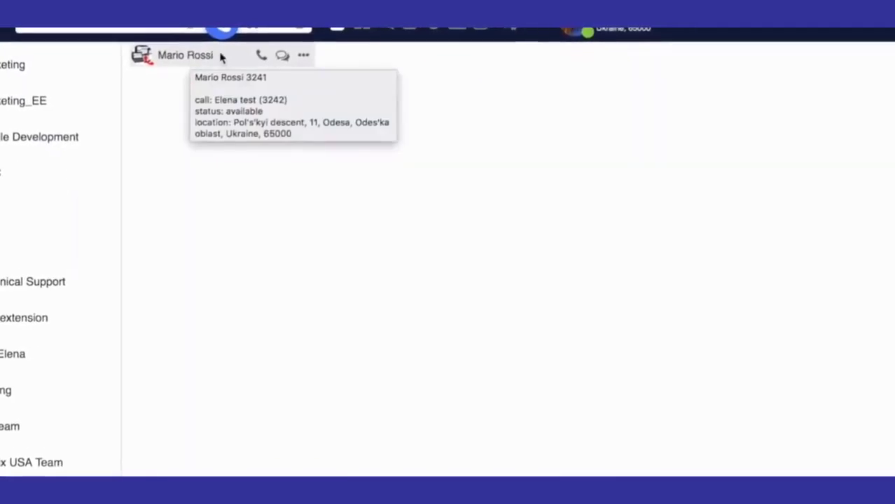
left_click(303, 55)
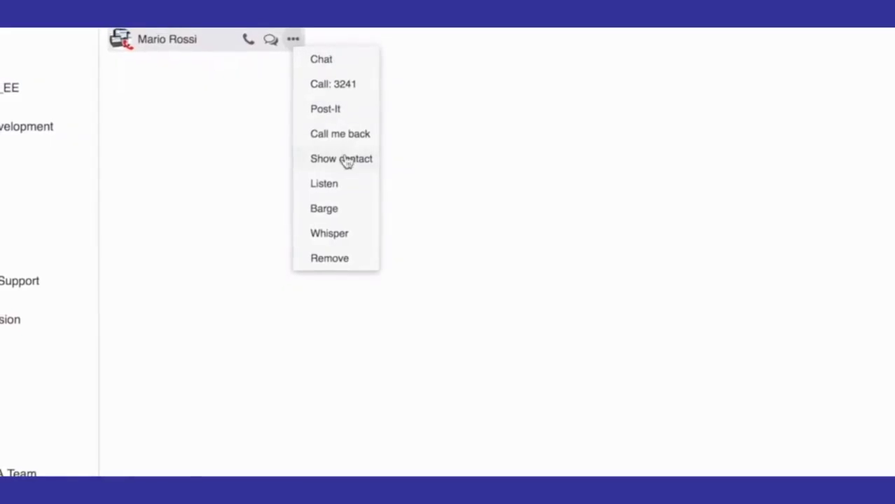
left_click(345, 186)
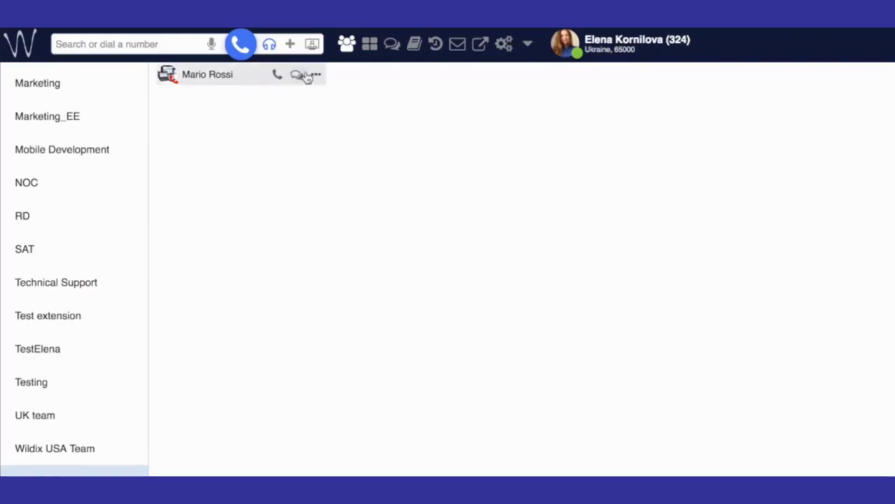
- Whisper to the colleague during their call, then barge into it
left_click(317, 75)
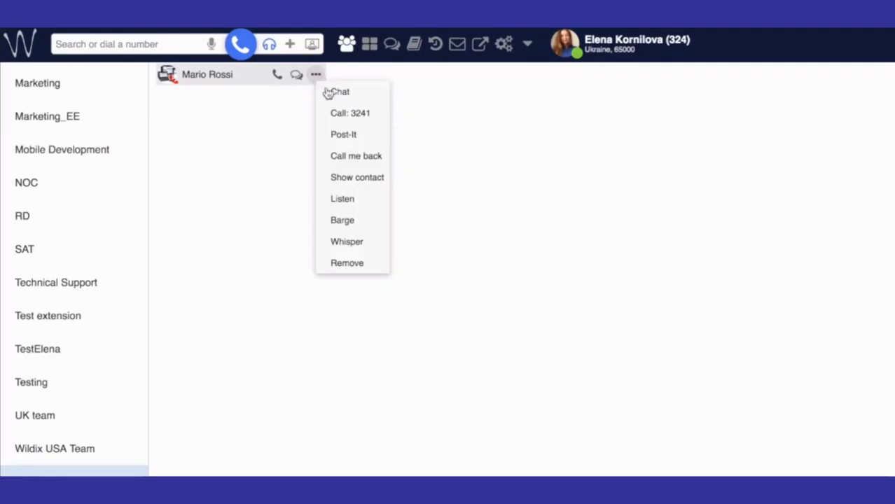
left_click(371, 246)
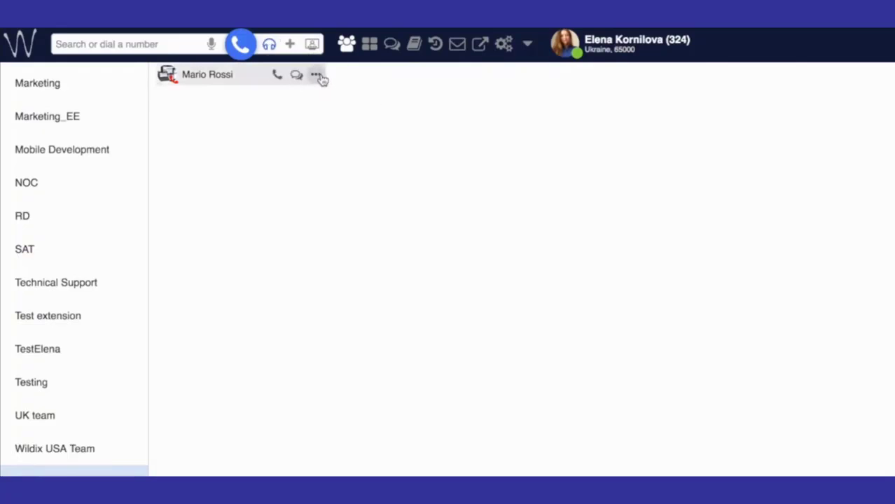
left_click(317, 75)
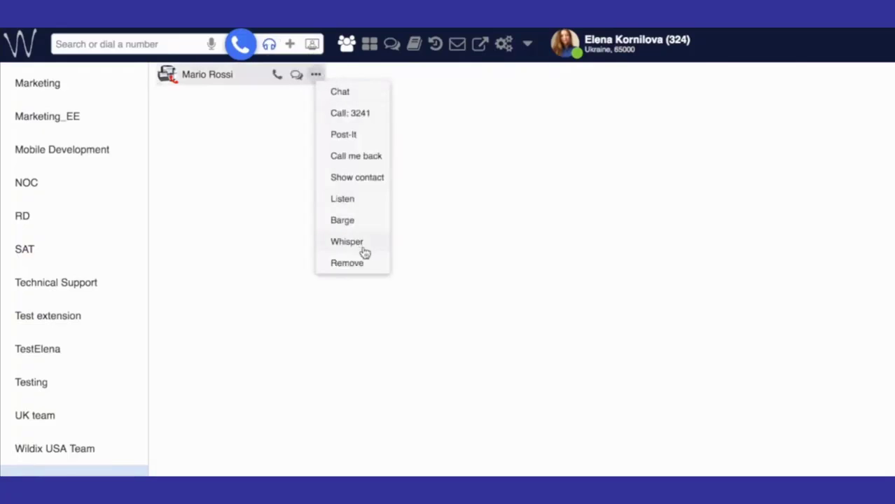
left_click(362, 226)
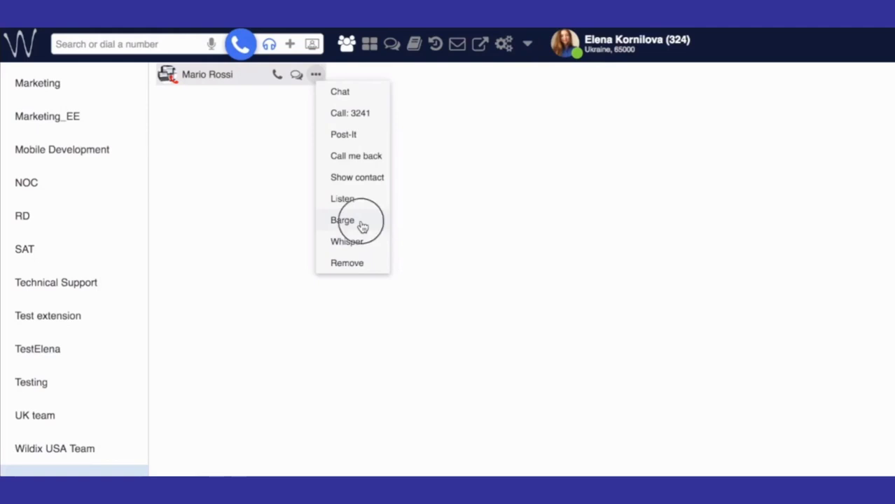